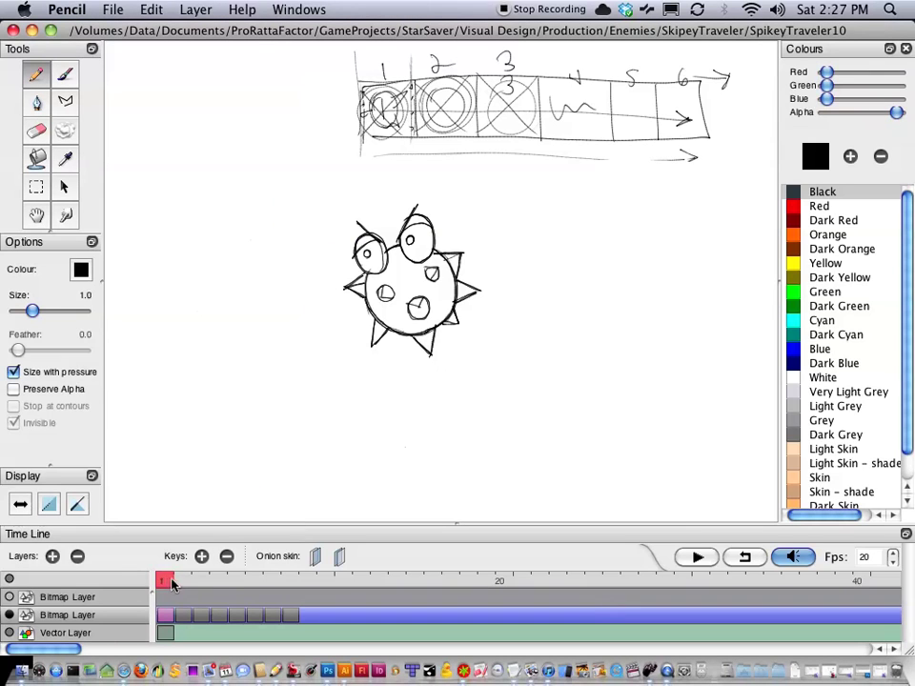
# - Open Beach-Ball-animation-v5.ai in Illustrator and inspect its fifth-row sprites for reference
pyautogui.moveTo(169, 584)
pyautogui.mouseDown()
pyautogui.moveTo(288, 584)
pyautogui.moveTo(171, 585)
pyautogui.mouseUp()
pyautogui.click(343, 672)
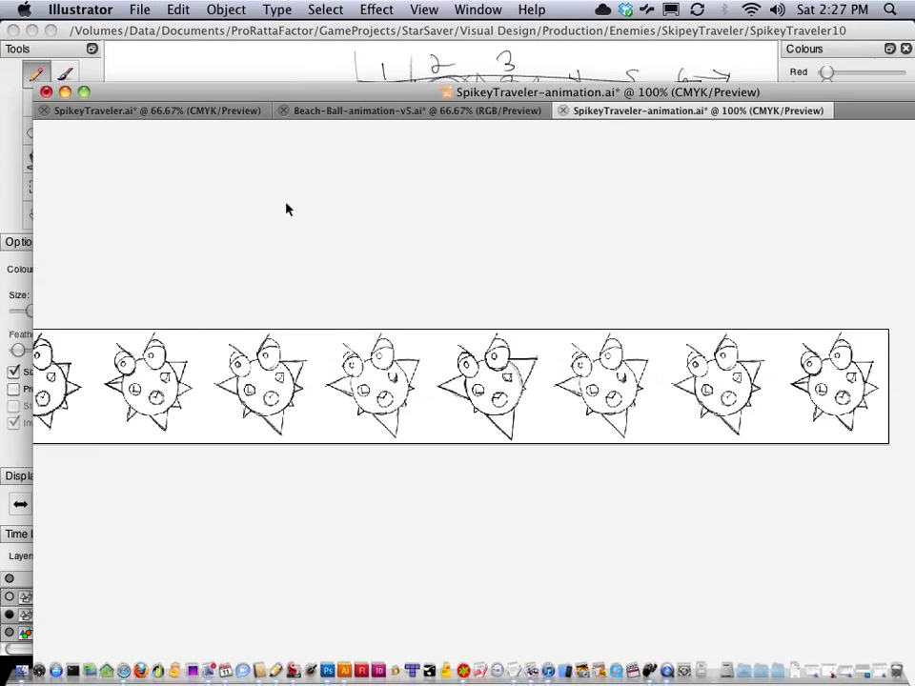
pyautogui.click(212, 113)
pyautogui.click(317, 113)
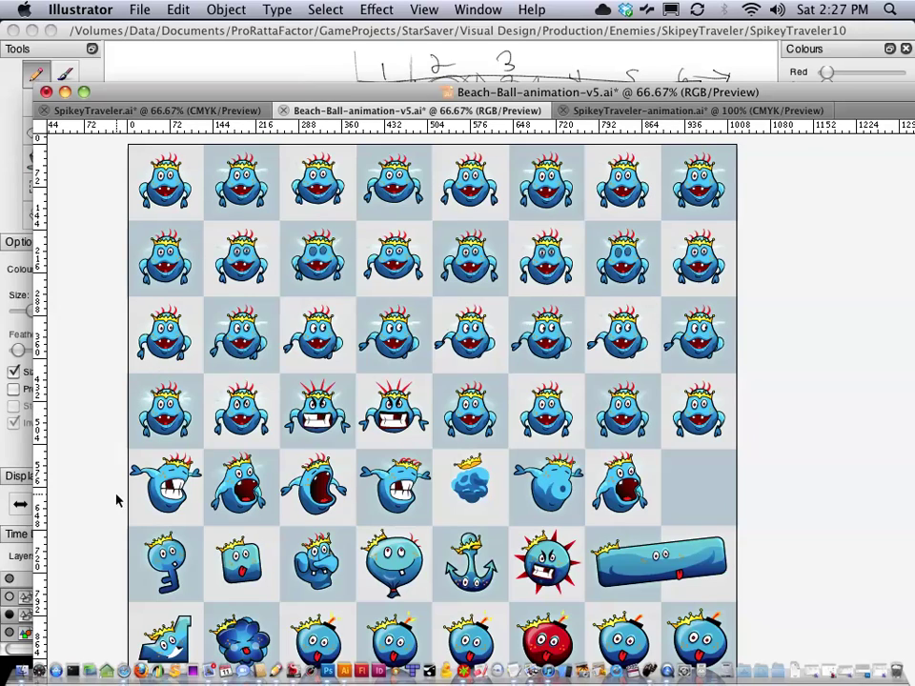
pyautogui.moveTo(108, 469); pyautogui.dragTo(486, 514)
pyautogui.click(94, 473)
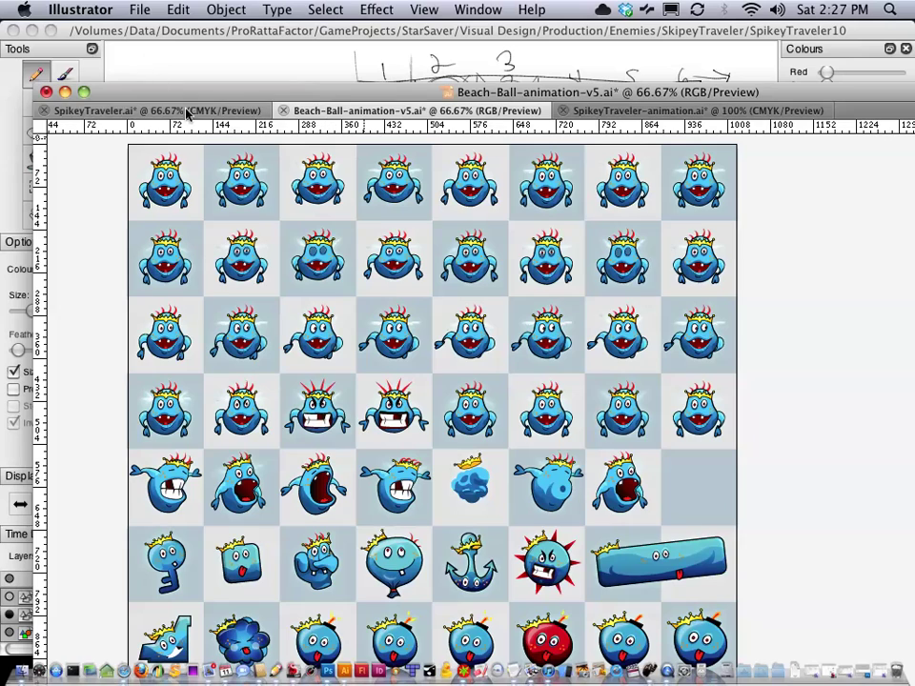
# - Show and activate the Powers of 2 notes layer, draw an arrow toward the list, and circle 2048
pyautogui.click(211, 76)
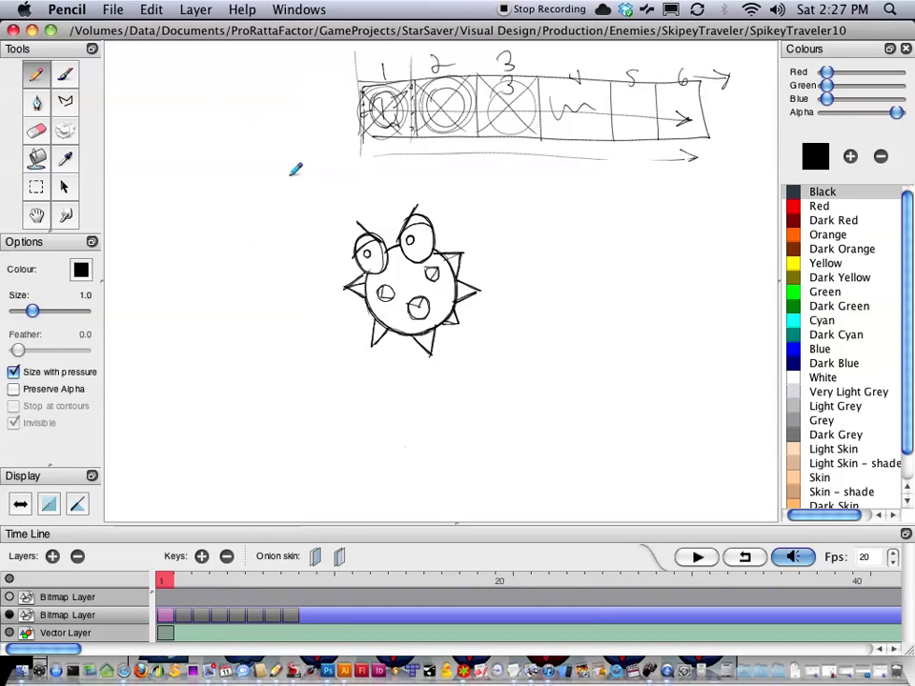
pyautogui.moveTo(291, 586)
pyautogui.mouseDown()
pyautogui.moveTo(180, 582)
pyautogui.moveTo(283, 584)
pyautogui.mouseUp()
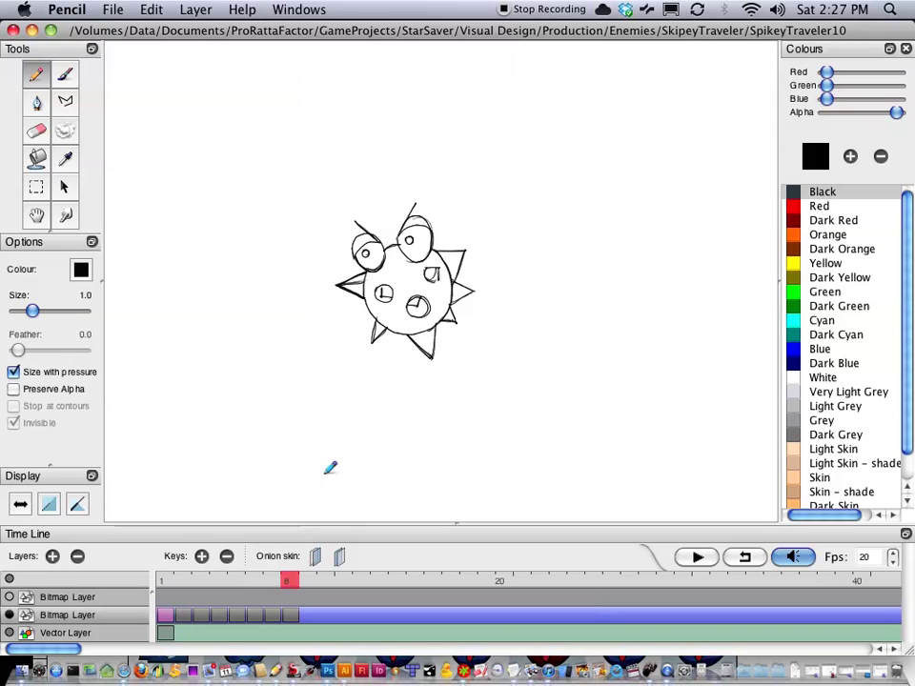
pyautogui.click(9, 597)
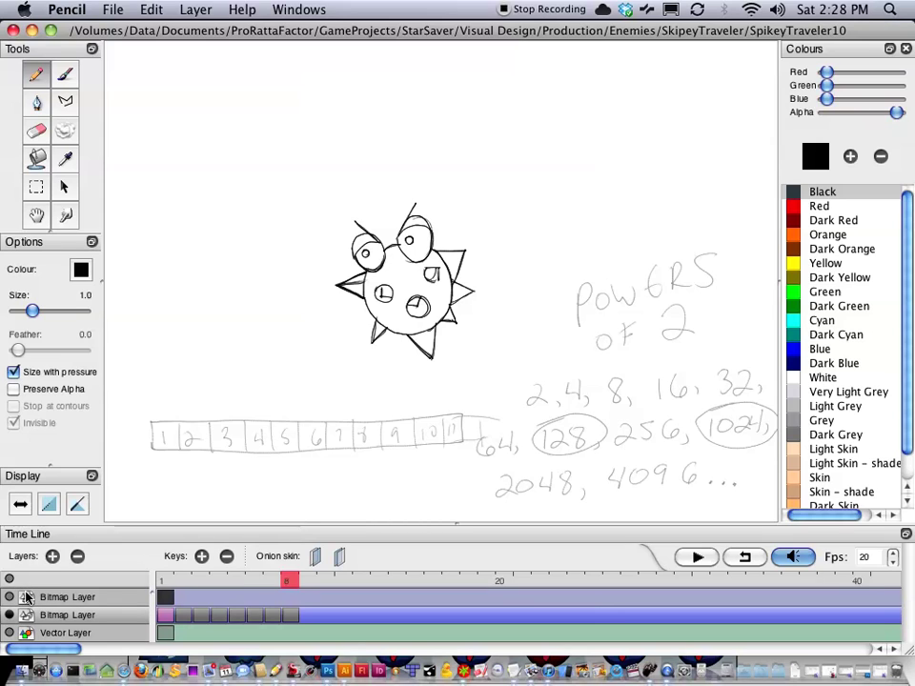
pyautogui.click(75, 597)
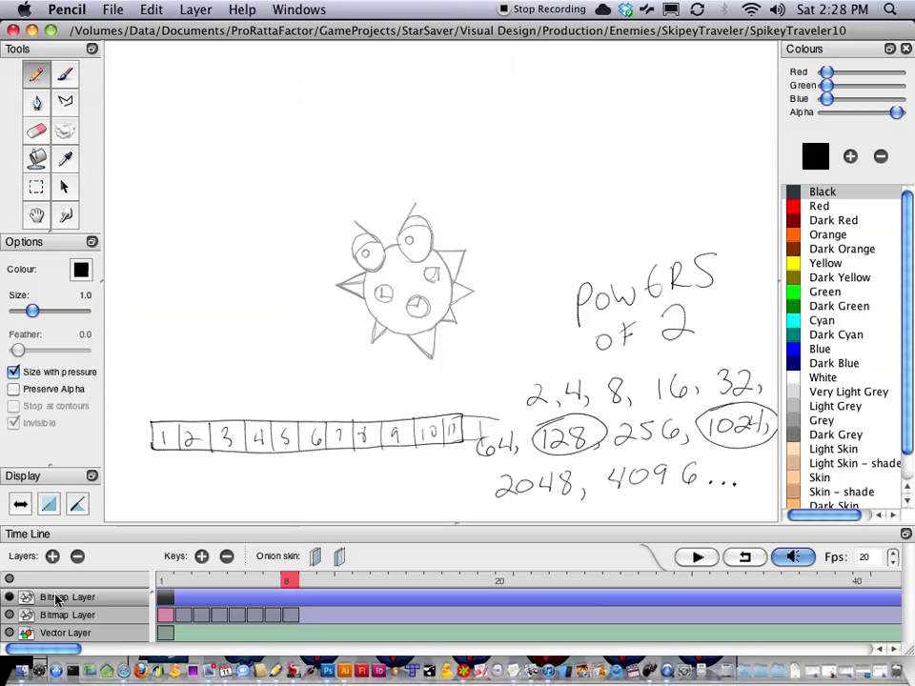
pyautogui.moveTo(490, 353)
pyautogui.mouseDown()
pyautogui.moveTo(527, 372)
pyautogui.moveTo(511, 373)
pyautogui.moveTo(529, 374)
pyautogui.mouseUp()
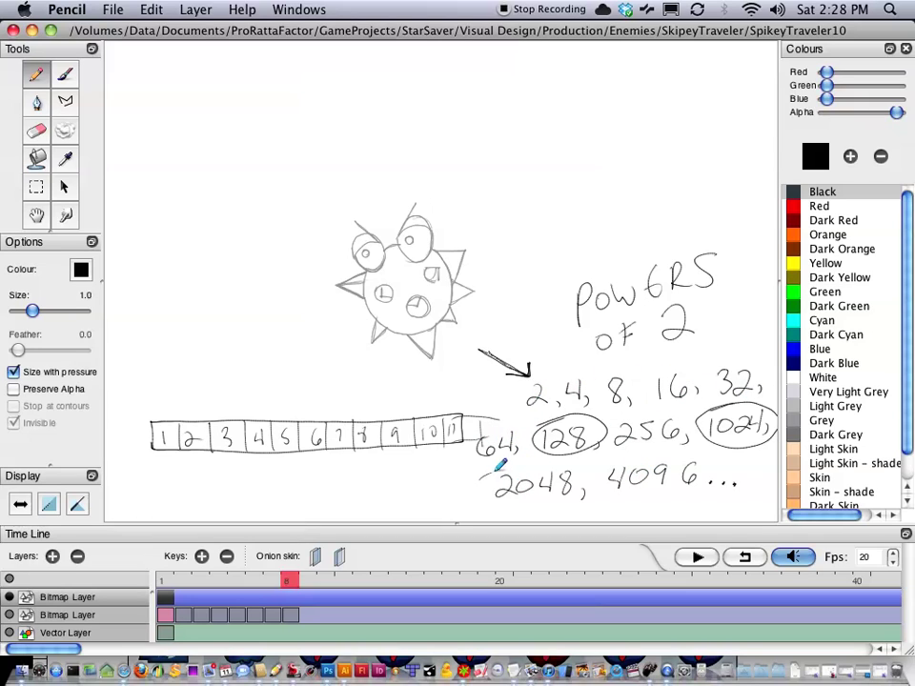
pyautogui.moveTo(486, 473)
pyautogui.mouseDown()
pyautogui.moveTo(494, 503)
pyautogui.moveTo(480, 480)
pyautogui.mouseUp()
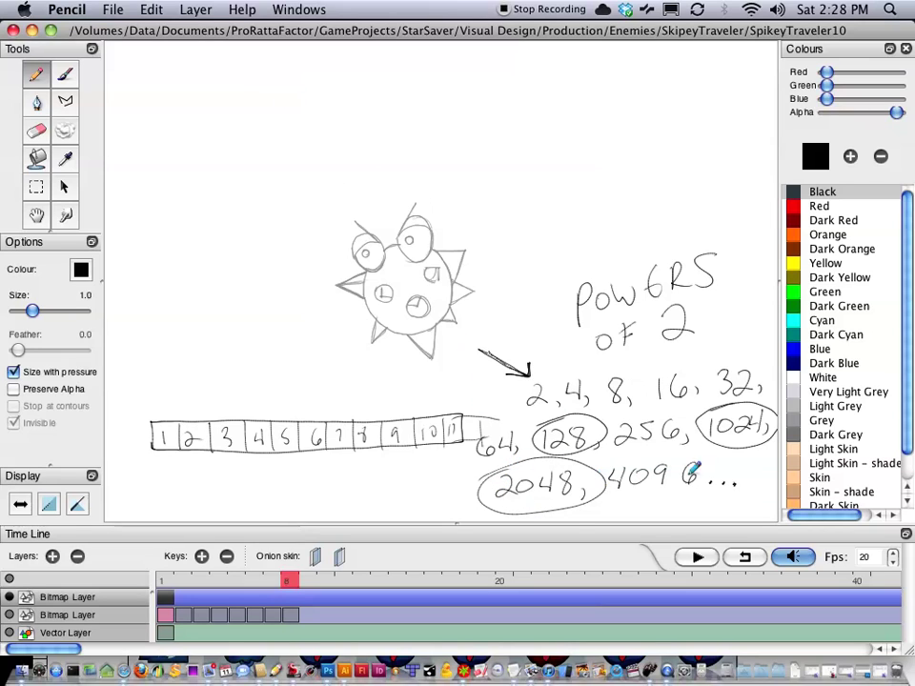
# - Undo the circle drawn around 2048 with Edit > Undo
pyautogui.click(155, 12)
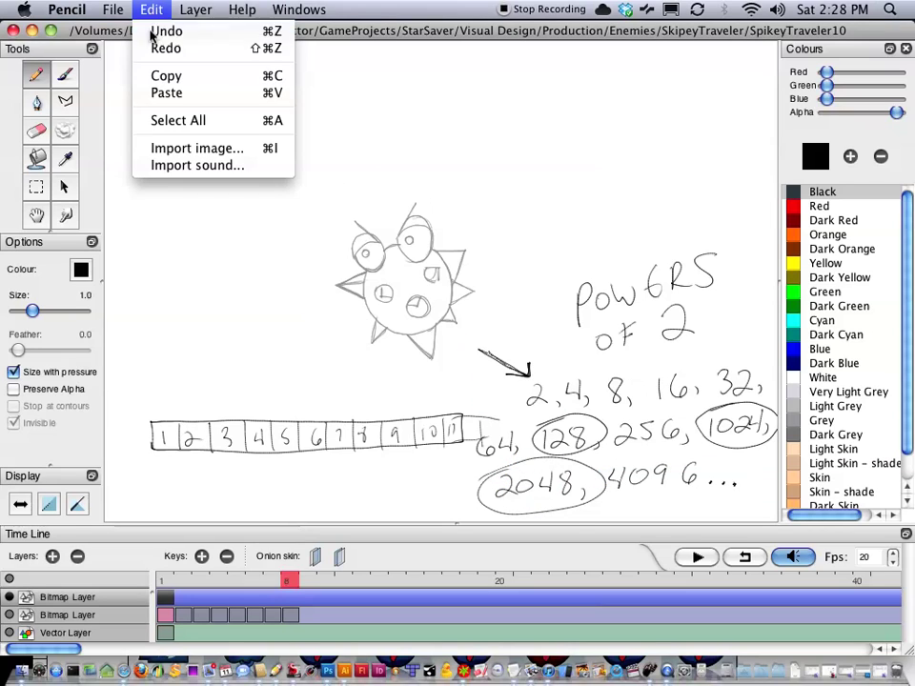
pyautogui.click(143, 31)
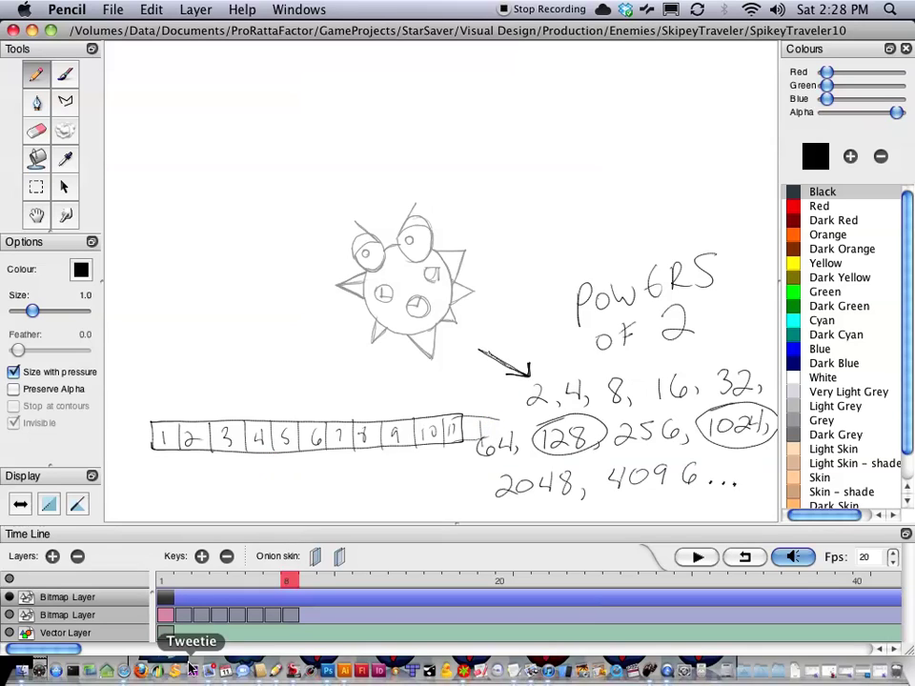
# - Create a new Illustrator document with a 1024 px wide, 128 px tall artboard
pyautogui.click(345, 672)
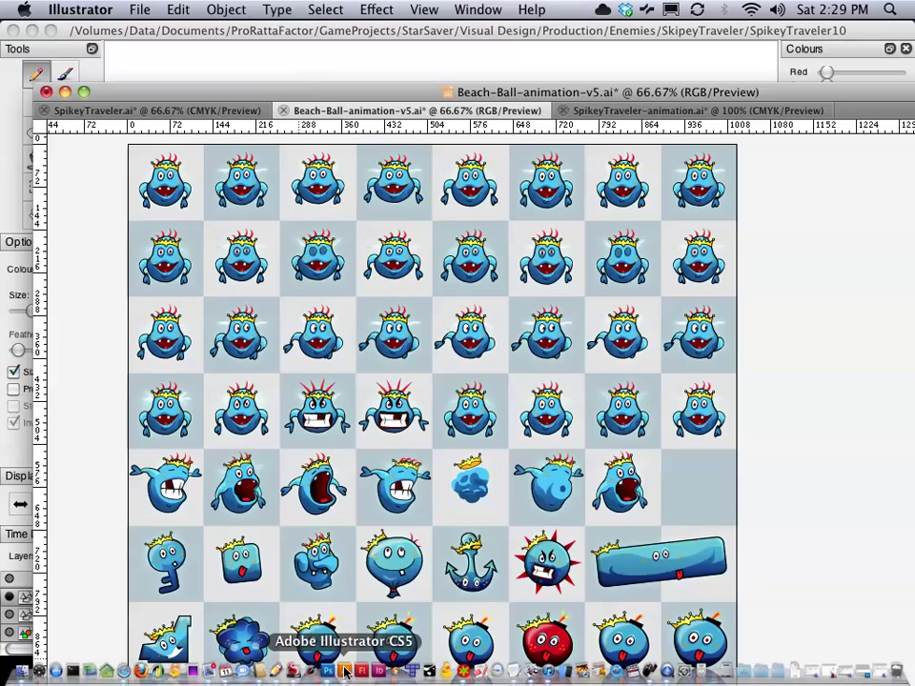
pyautogui.click(139, 10)
pyautogui.click(148, 30)
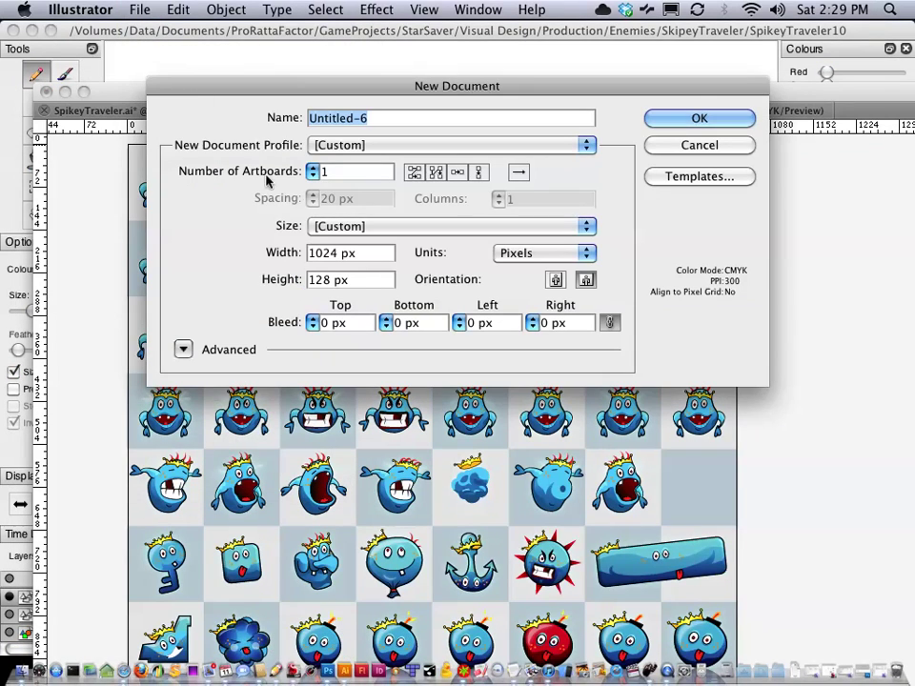
pyautogui.doubleClick(334, 255)
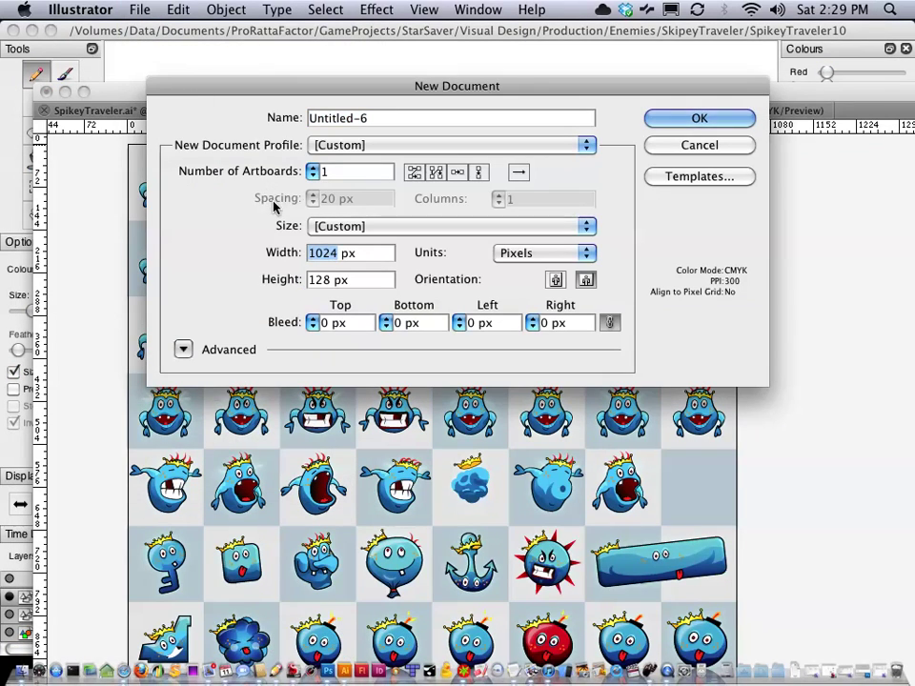
pyautogui.press('Tab')
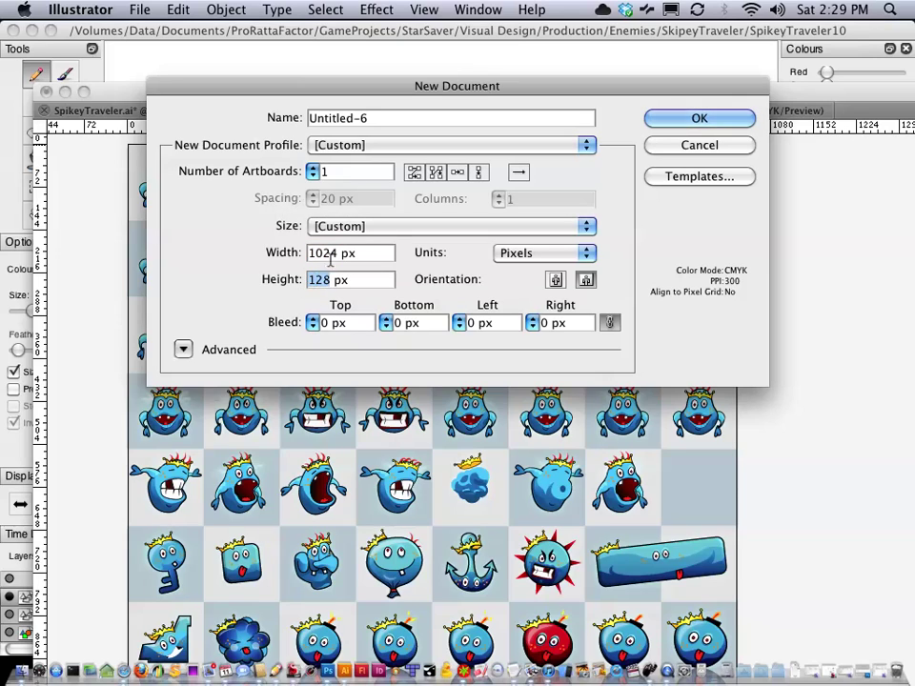
pyautogui.write('128')
pyautogui.press('super+a')
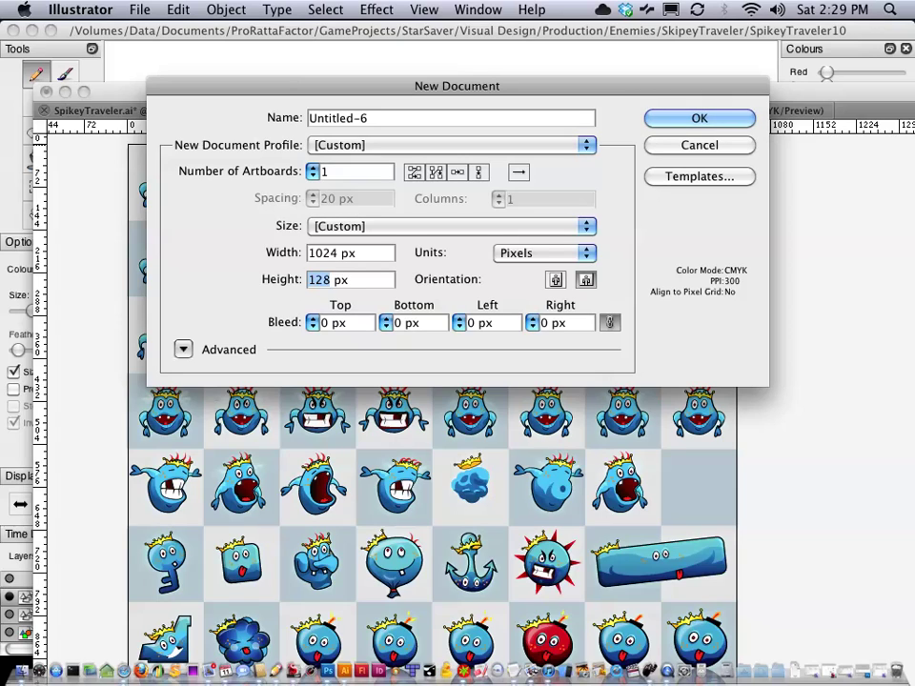
pyautogui.click(337, 253)
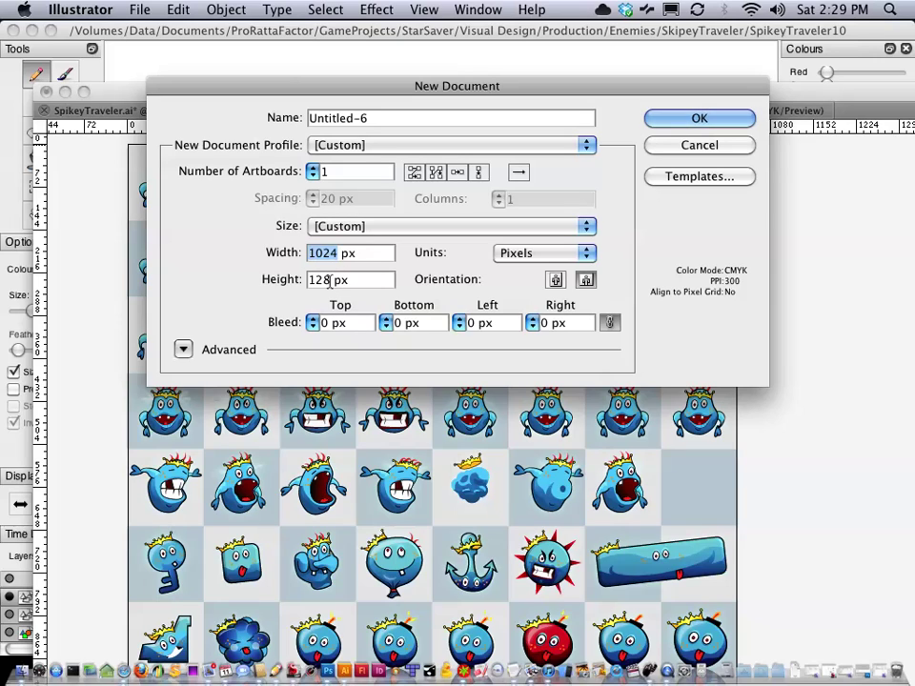
pyautogui.click(335, 253)
pyautogui.doubleClick(310, 253)
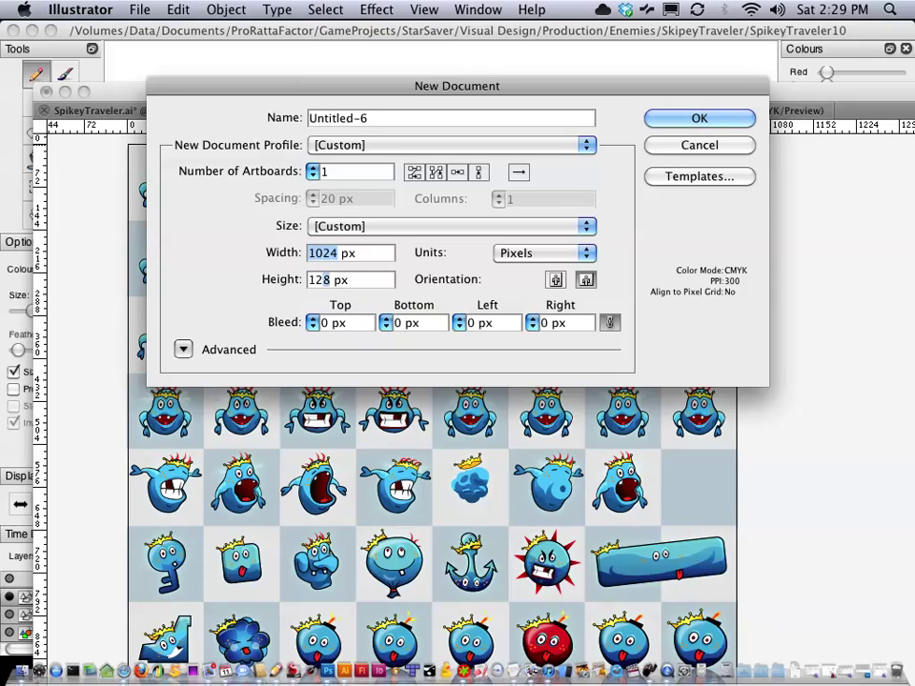
pyautogui.doubleClick(321, 273)
pyautogui.doubleClick(311, 255)
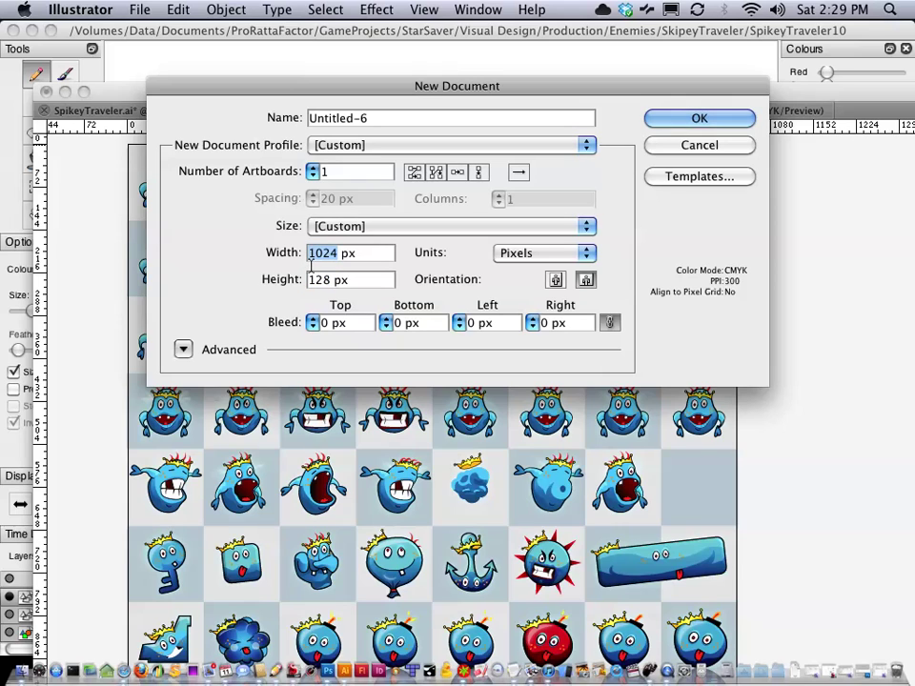
pyautogui.click(674, 122)
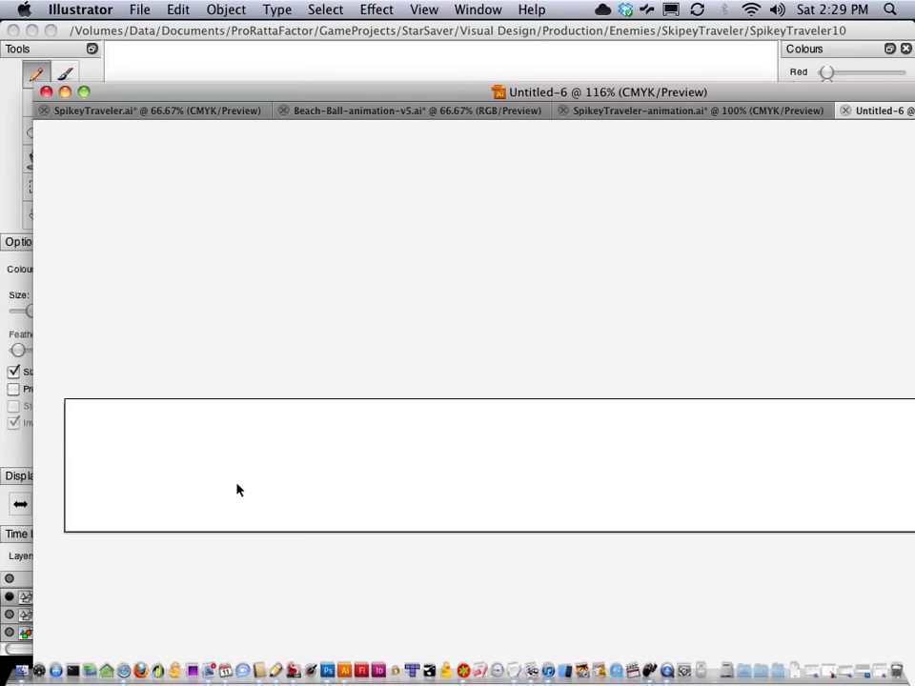
# - Bring the artboard into view at 100% and switch the document colour mode to RGB
pyautogui.press('z')
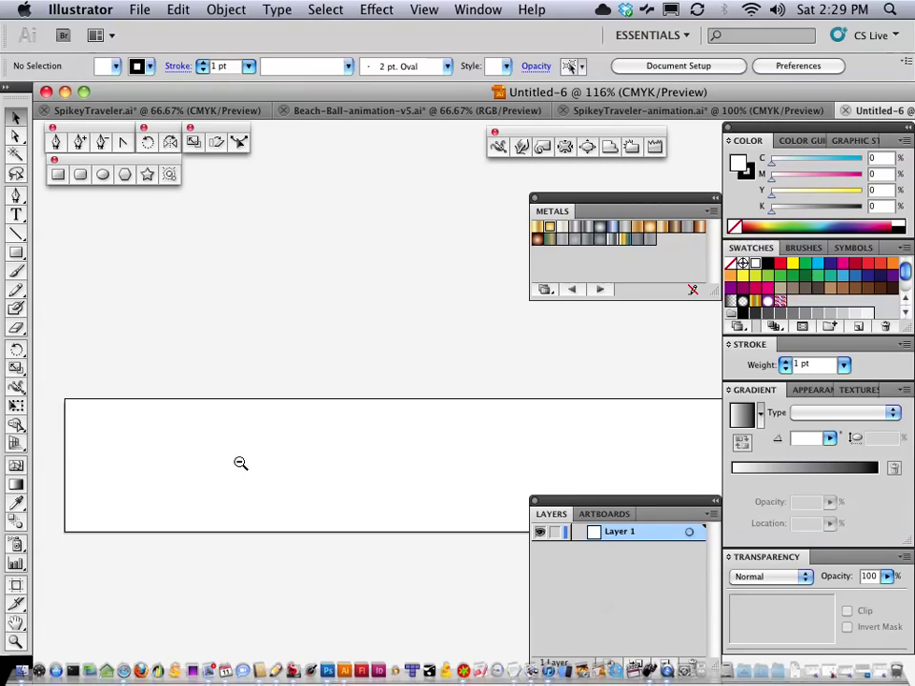
pyautogui.keyDown('alt'); pyautogui.click(239, 463); pyautogui.keyUp('alt')
pyautogui.keyDown('alt'); pyautogui.click(338, 441); pyautogui.keyUp('alt')
pyautogui.moveTo(430, 451); pyautogui.dragTo(236, 436)
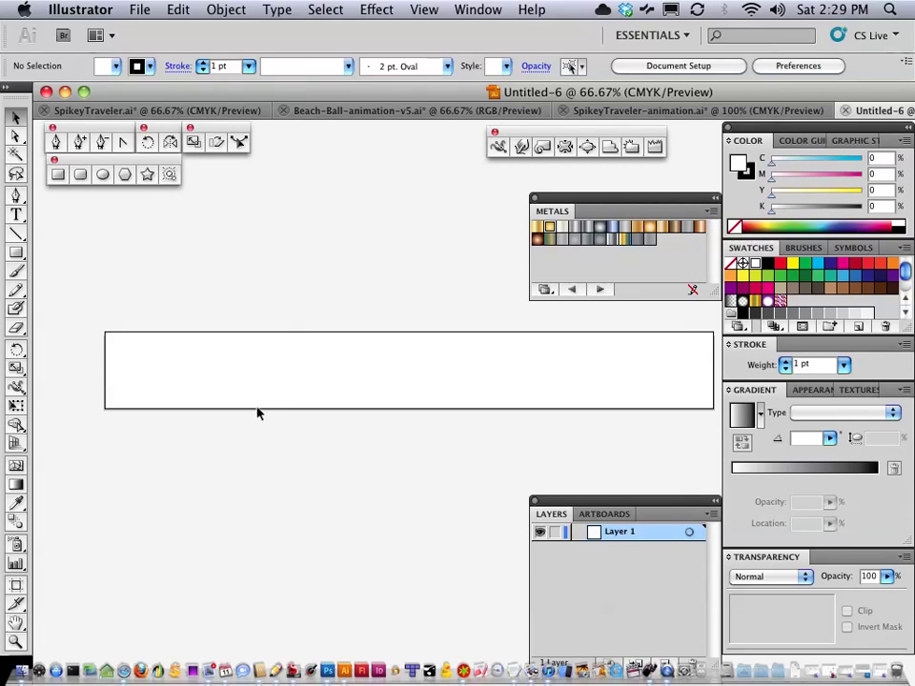
pyautogui.click(244, 395)
pyautogui.moveTo(410, 450); pyautogui.dragTo(76, 391)
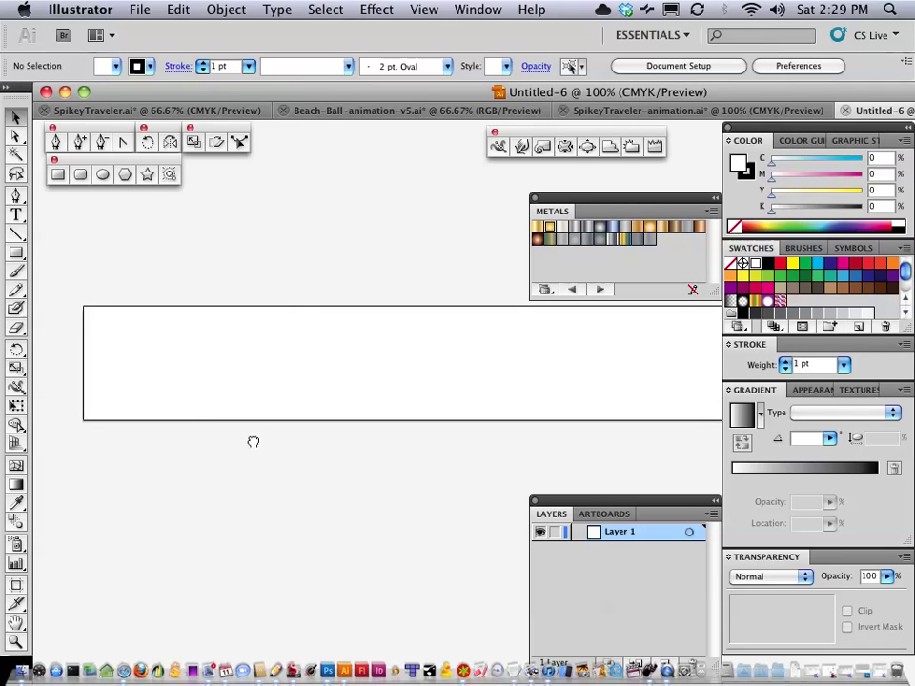
pyautogui.moveTo(254, 441)
pyautogui.mouseDown()
pyautogui.moveTo(233, 438)
pyautogui.moveTo(260, 456)
pyautogui.mouseUp()
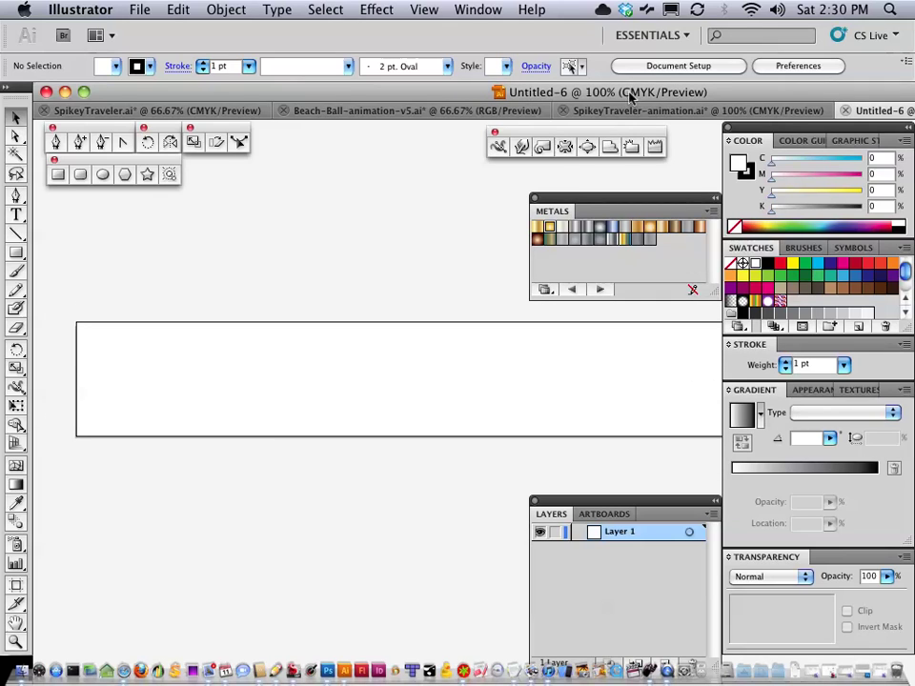
pyautogui.click(151, 9)
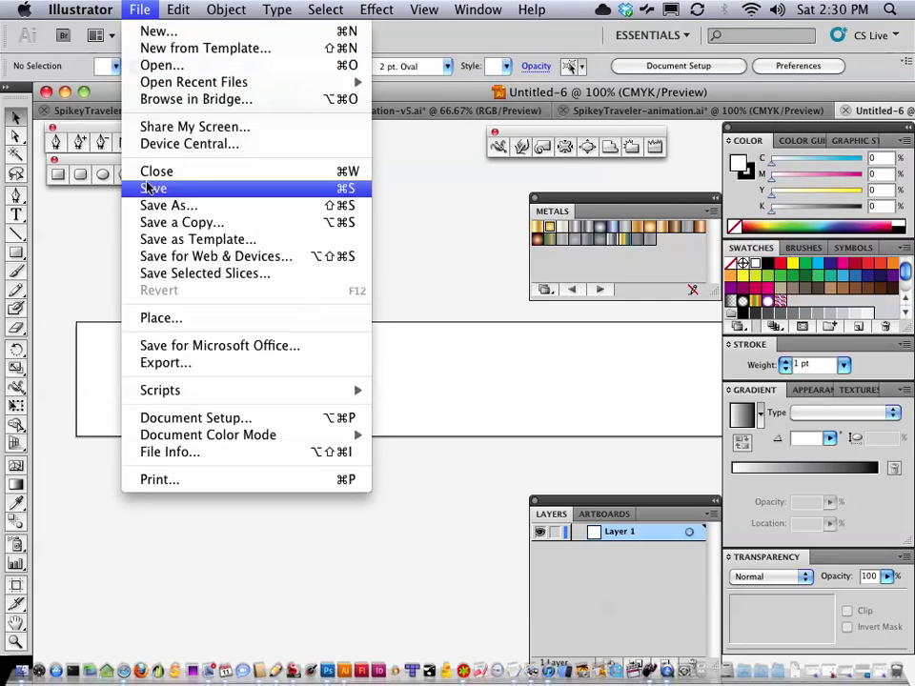
pyautogui.moveTo(191, 434)
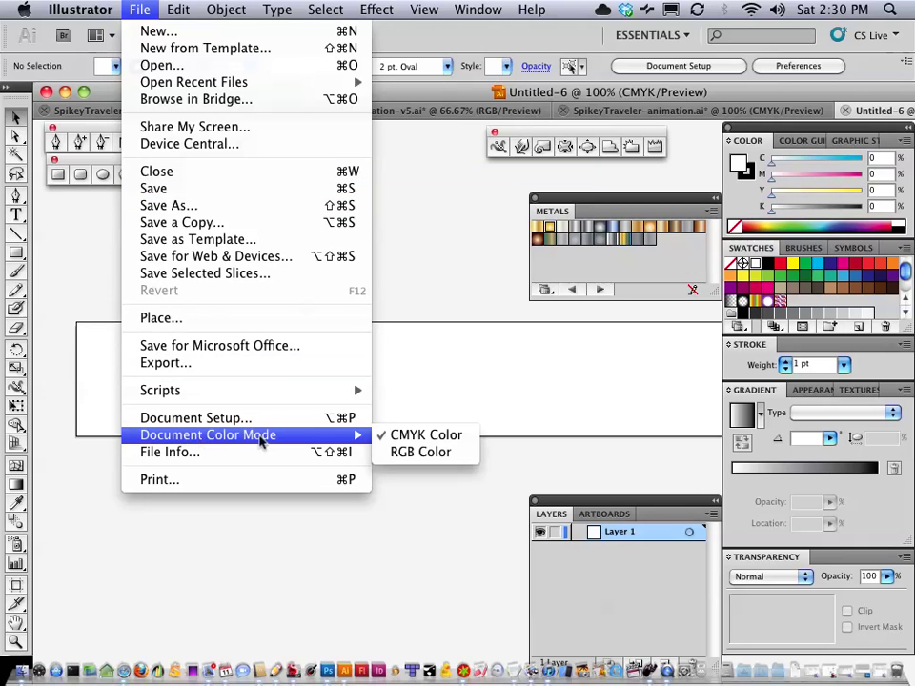
pyautogui.click(402, 461)
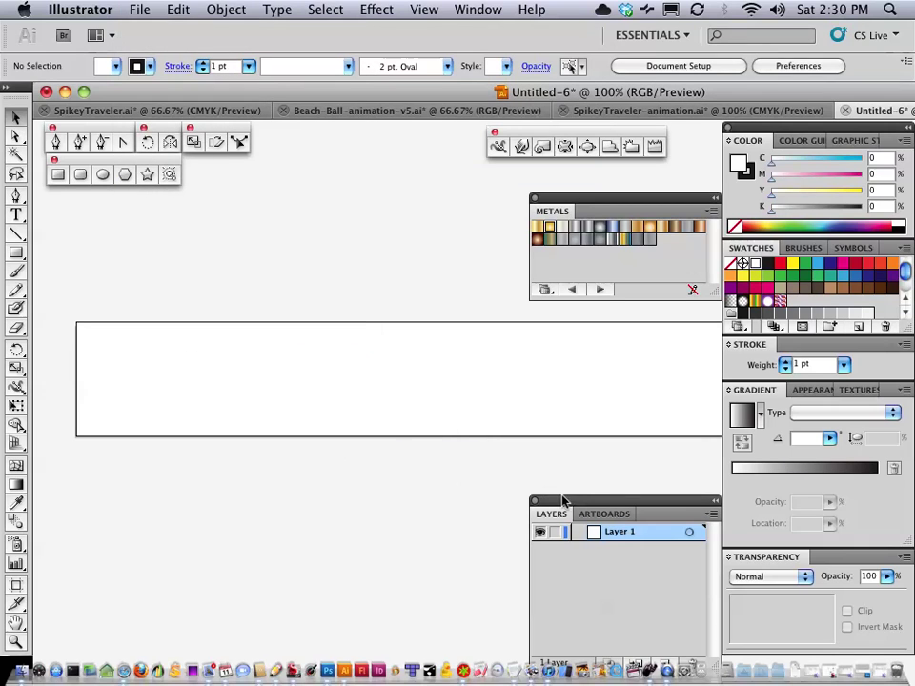
# - Add Layer 2 above Layer 1 and keep Layer 1 active
pyautogui.moveTo(537, 507); pyautogui.dragTo(519, 468)
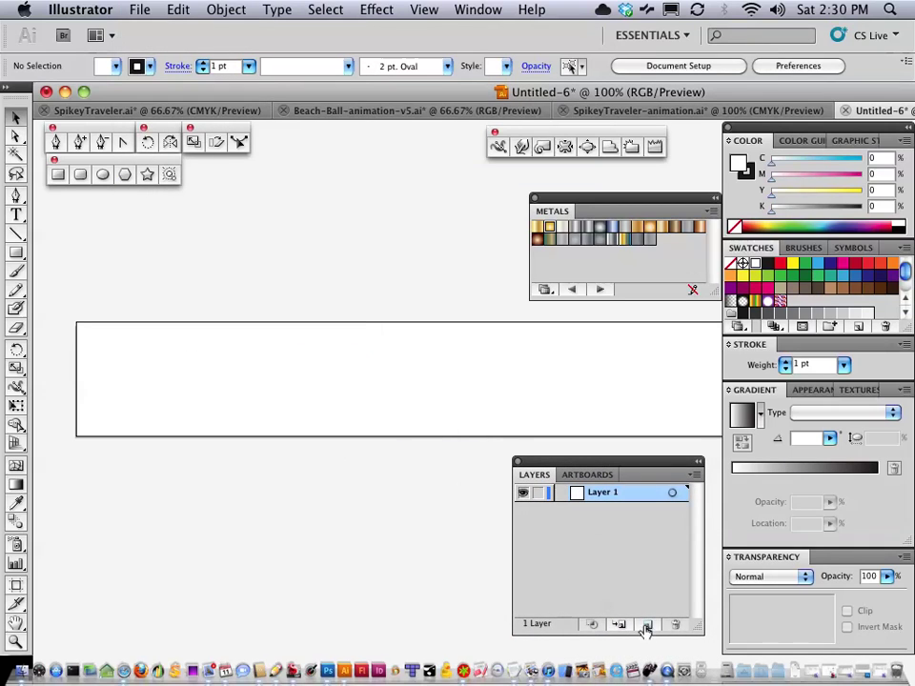
pyautogui.click(648, 624)
pyautogui.click(577, 511)
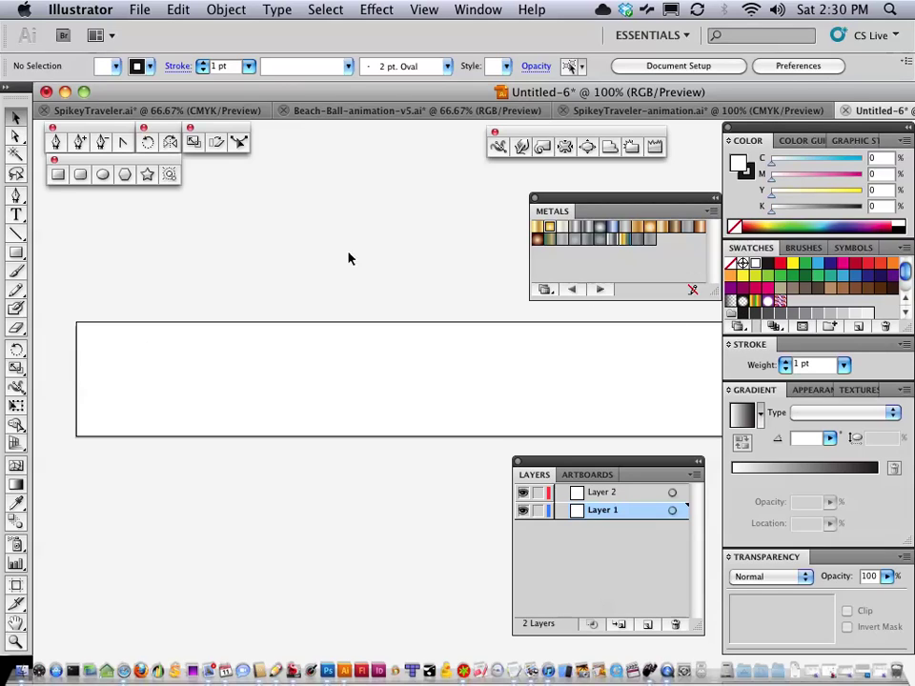
# - Draw a 128 px square on the artboard, fill it green and remove its outline
pyautogui.click(56, 175)
pyautogui.click(173, 349)
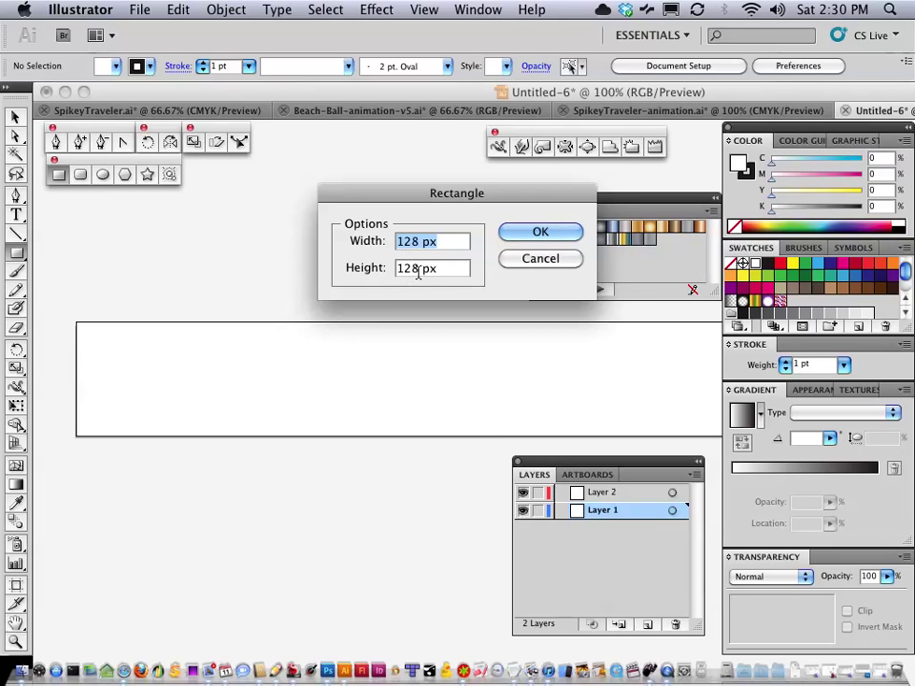
pyautogui.click(538, 232)
pyautogui.click(16, 117)
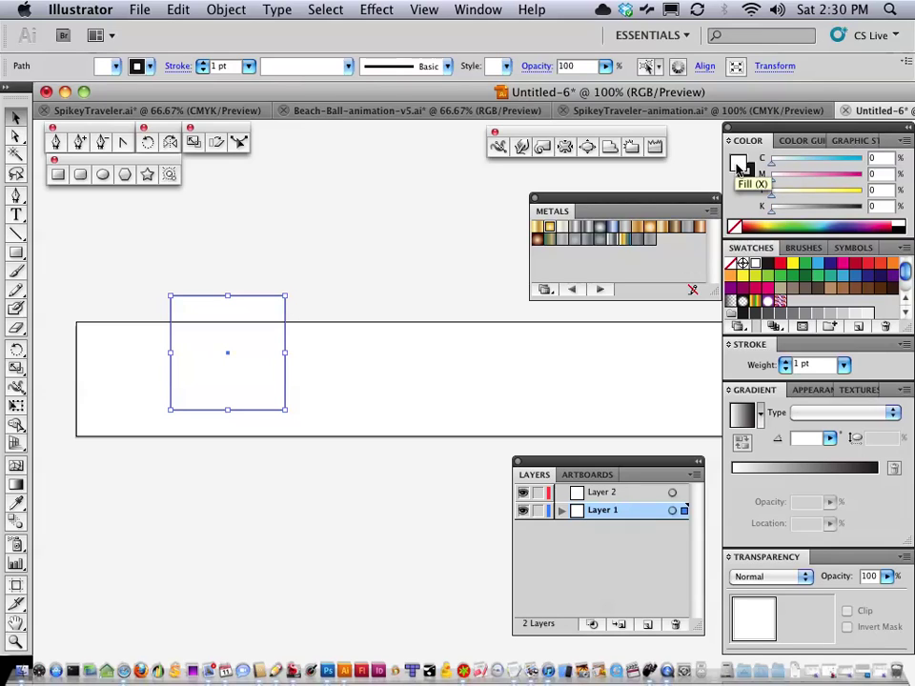
pyautogui.click(768, 280)
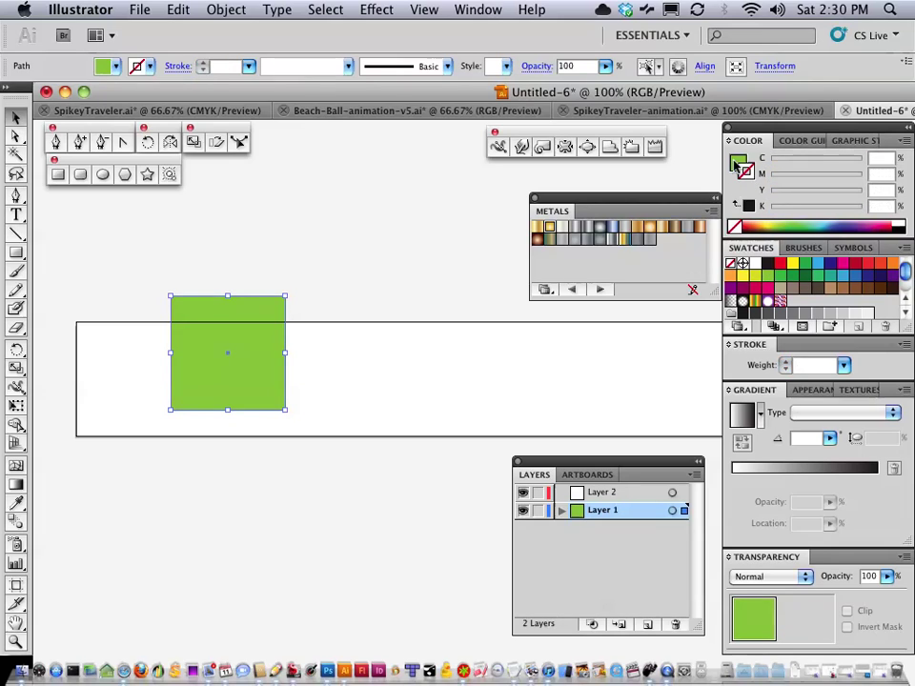
pyautogui.click(734, 231)
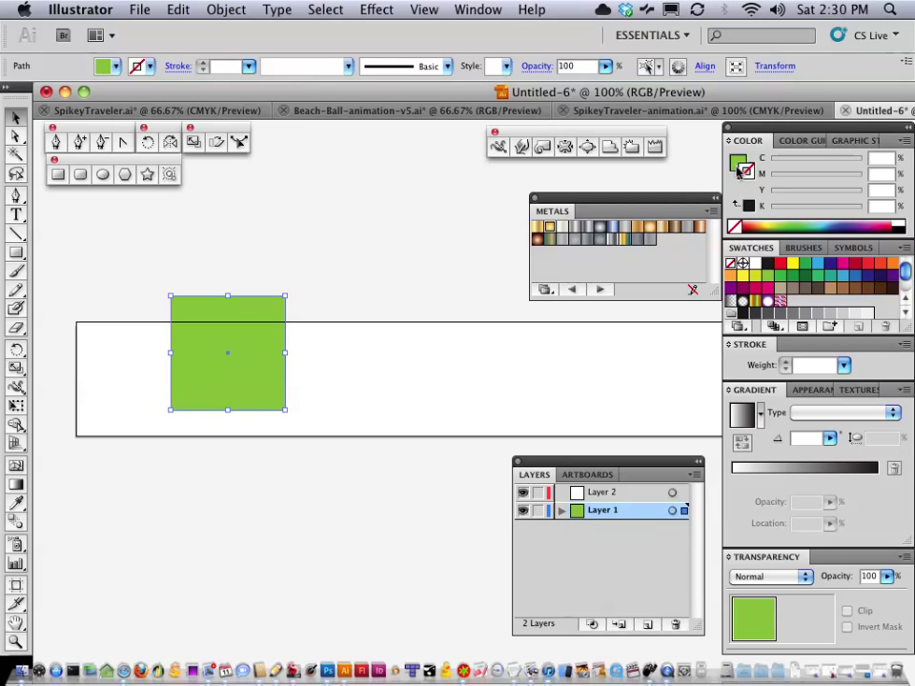
pyautogui.click(197, 286)
pyautogui.click(190, 312)
pyautogui.click(196, 290)
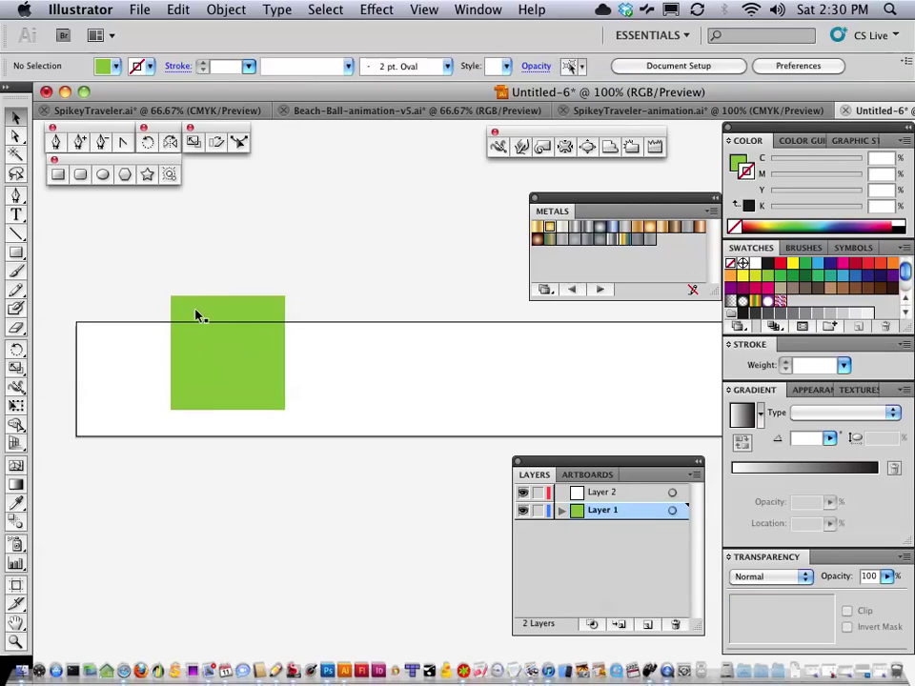
pyautogui.click(199, 312)
# - Turn on Smart Guides from the View menu
pyautogui.click(422, 11)
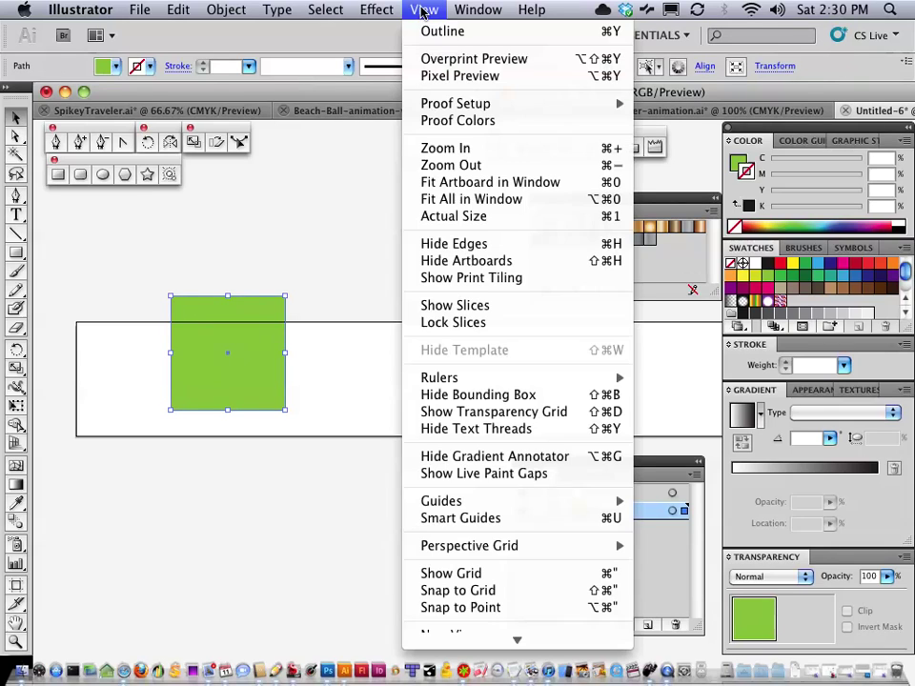
pyautogui.click(436, 520)
pyautogui.click(425, 14)
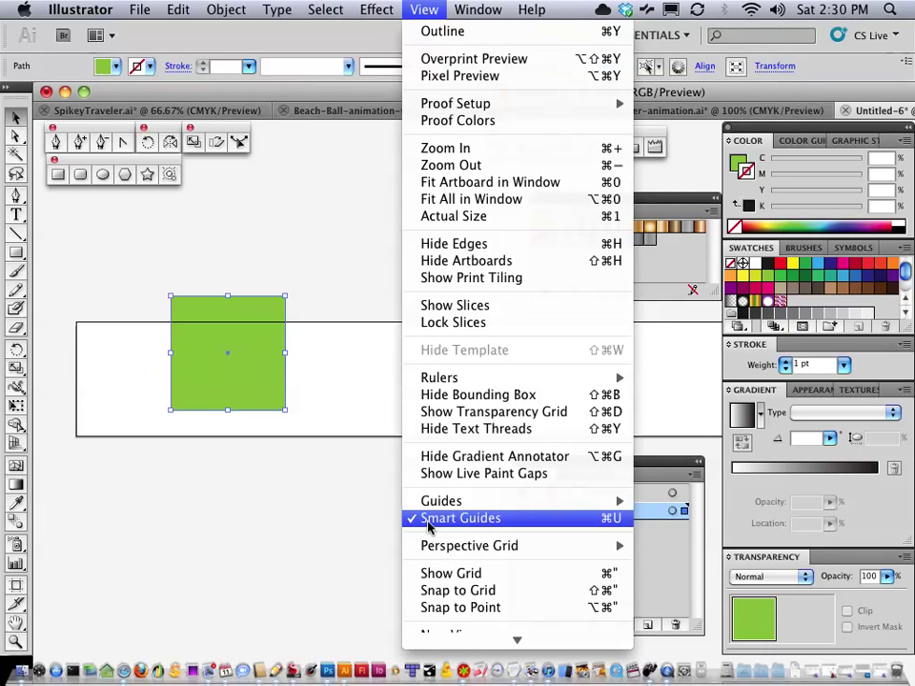
pyautogui.click(339, 424)
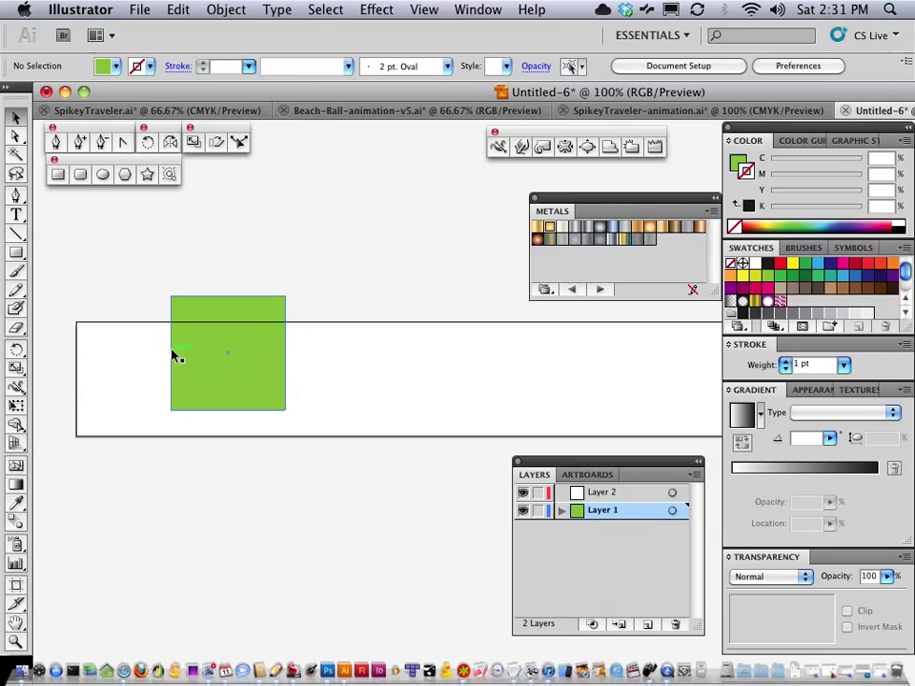
# - Place the green square at the strip's top-left corner and add a yellow copy beside it
pyautogui.moveTo(172, 354); pyautogui.dragTo(82, 409)
pyautogui.moveTo(105, 358); pyautogui.dragTo(102, 327)
pyautogui.click(63, 319)
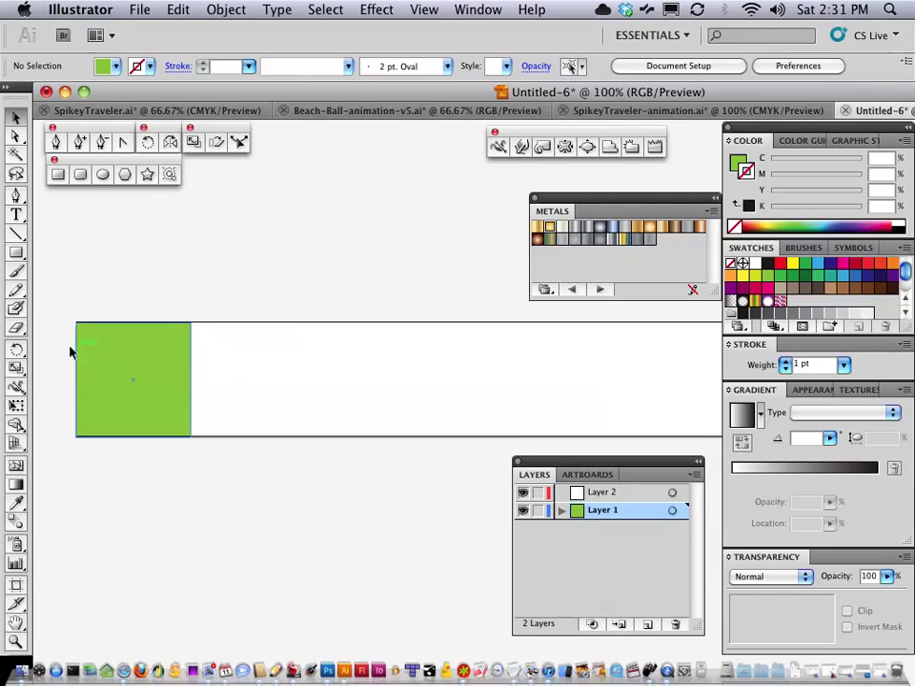
pyautogui.moveTo(76, 359); pyautogui.dragTo(193, 393)
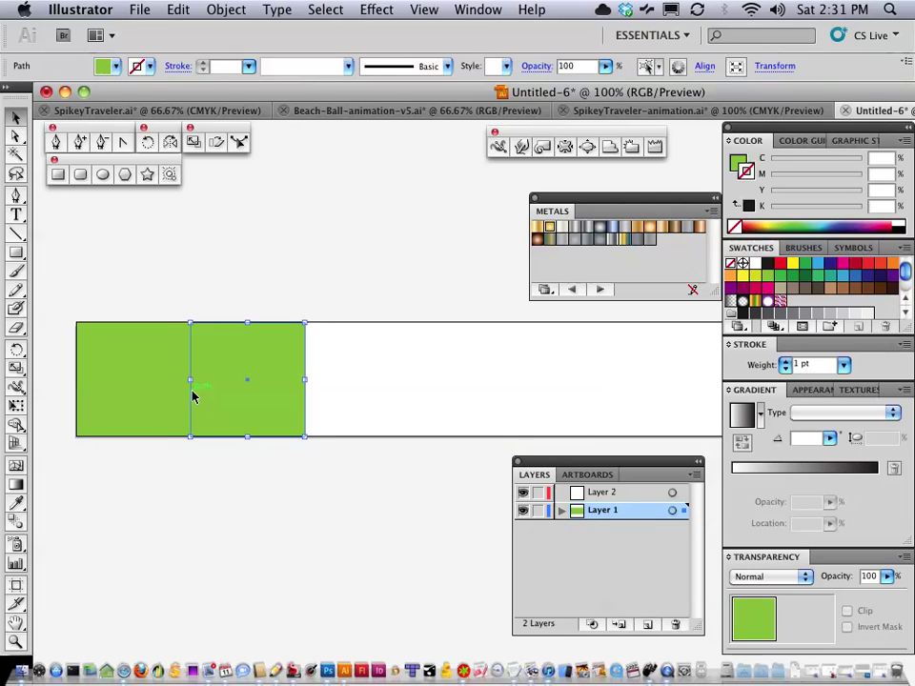
pyautogui.press('x')
pyautogui.click(757, 277)
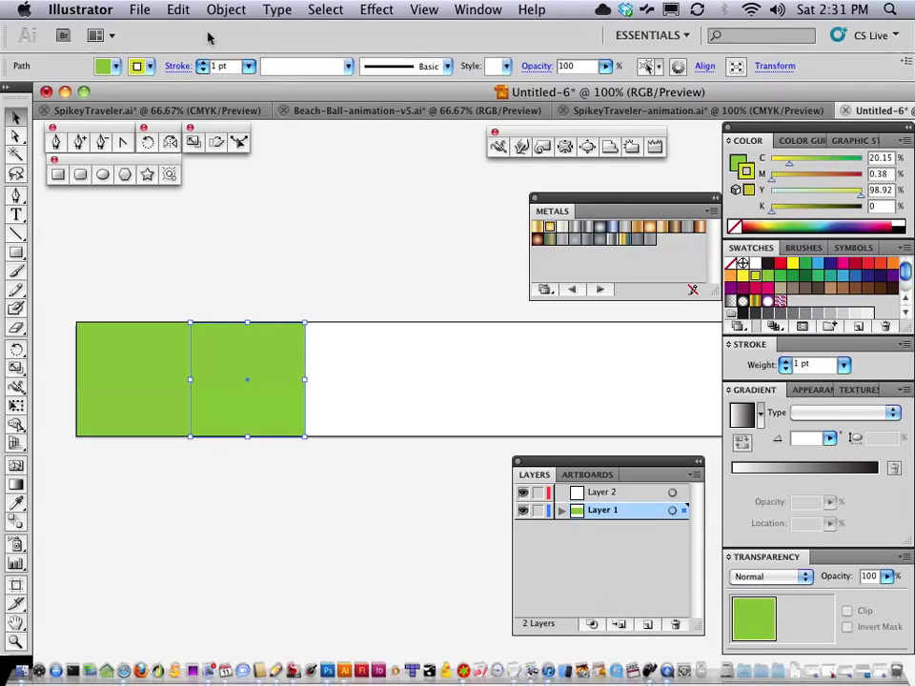
pyautogui.click(143, 11)
pyautogui.moveTo(177, 11)
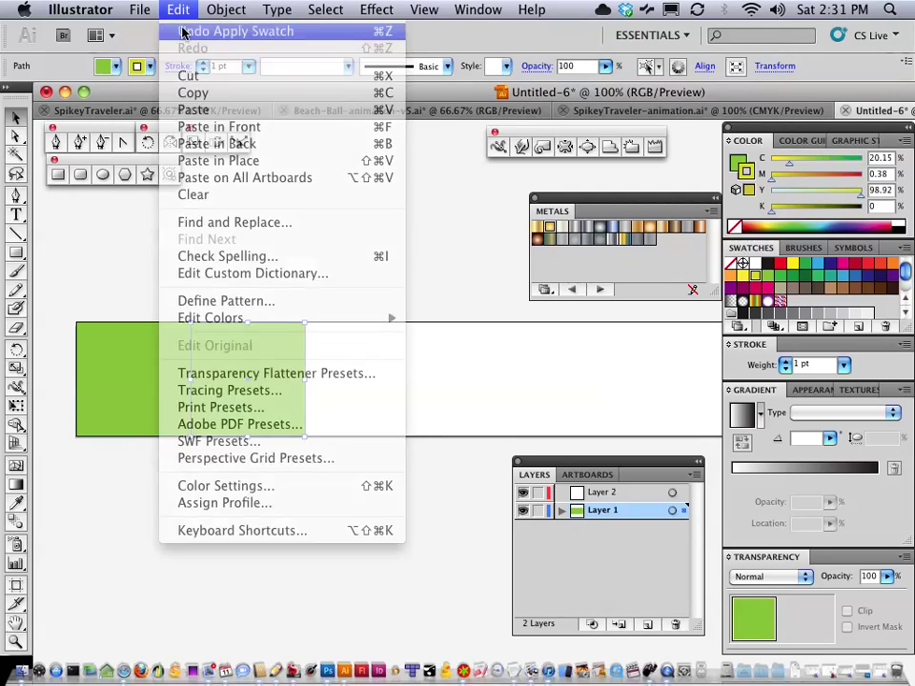
pyautogui.click(181, 32)
pyautogui.click(738, 162)
pyautogui.click(757, 277)
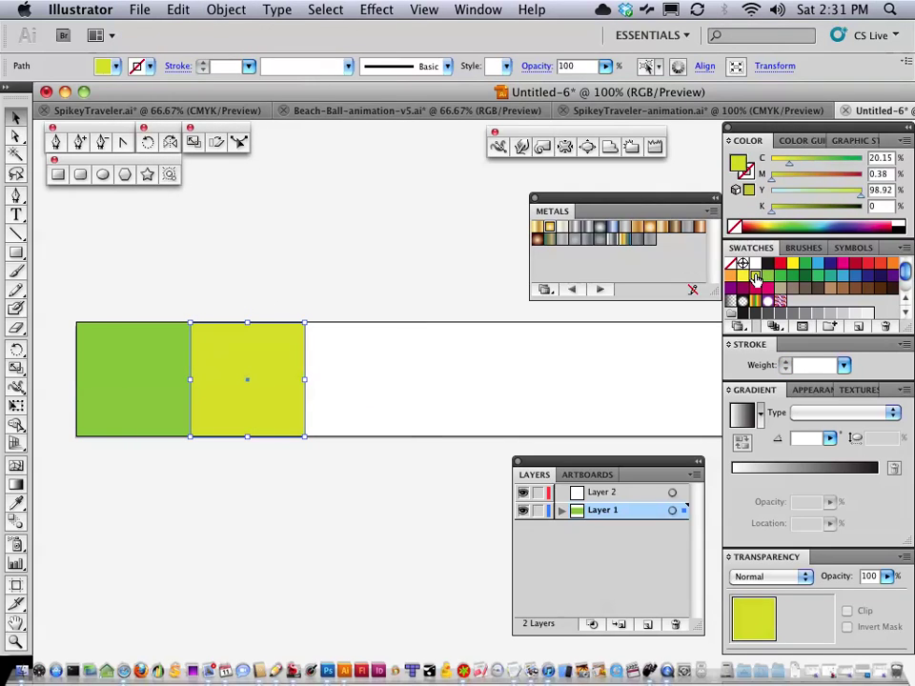
pyautogui.click(218, 296)
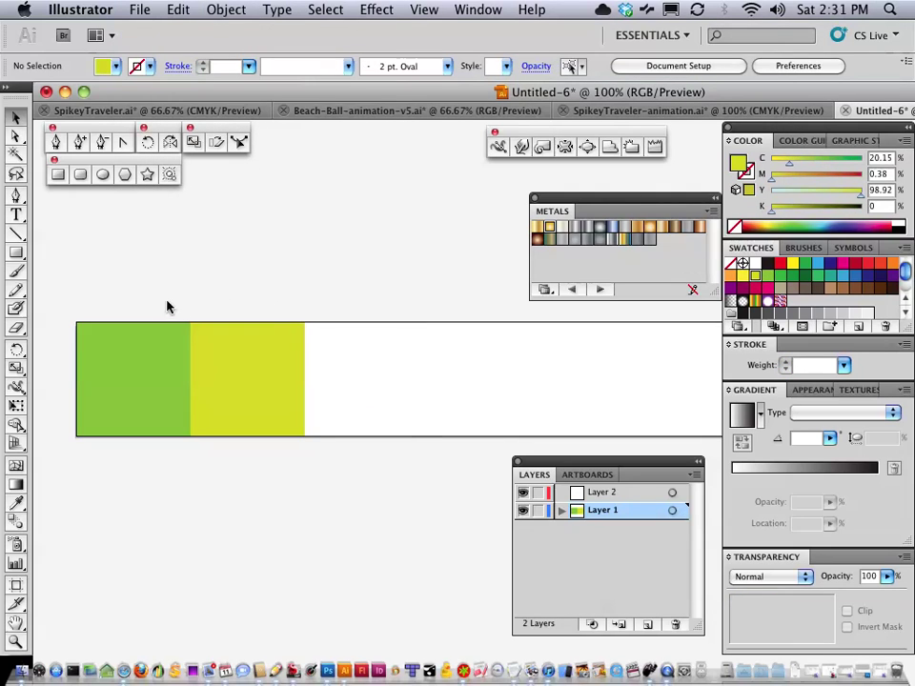
# - Duplicate the green-yellow pair, then all four squares, to fill the strip with eight boxes
pyautogui.moveTo(167, 306); pyautogui.dragTo(230, 412)
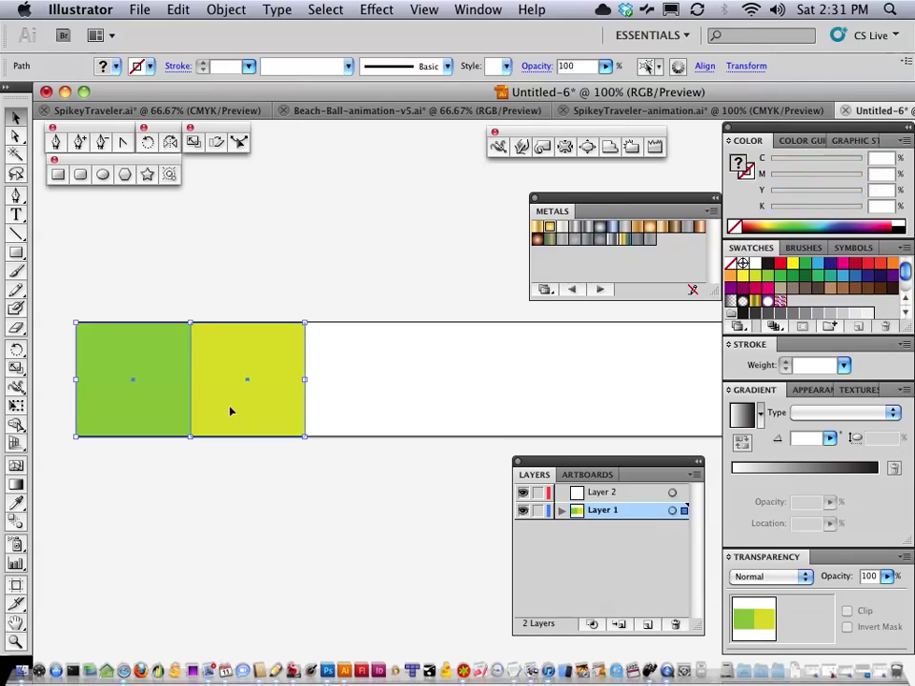
pyautogui.click(161, 296)
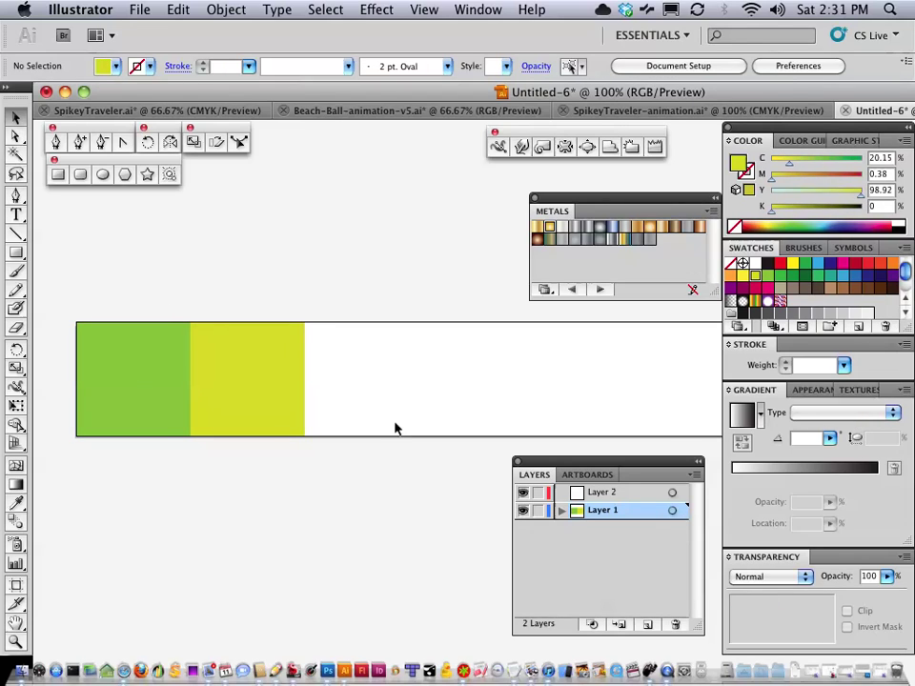
pyautogui.moveTo(158, 327); pyautogui.dragTo(244, 411)
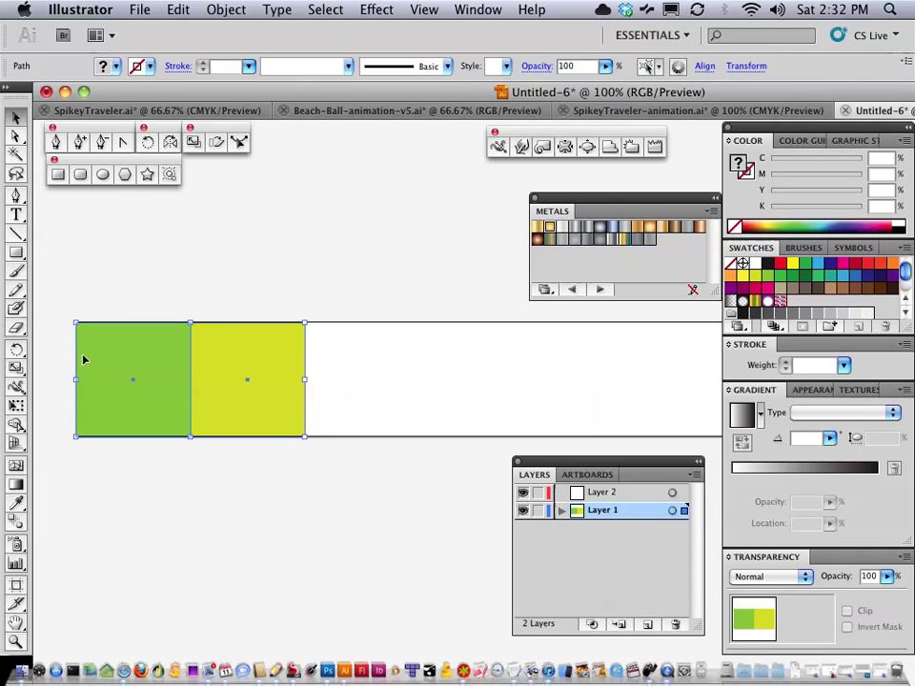
pyautogui.moveTo(80, 362); pyautogui.dragTo(310, 366)
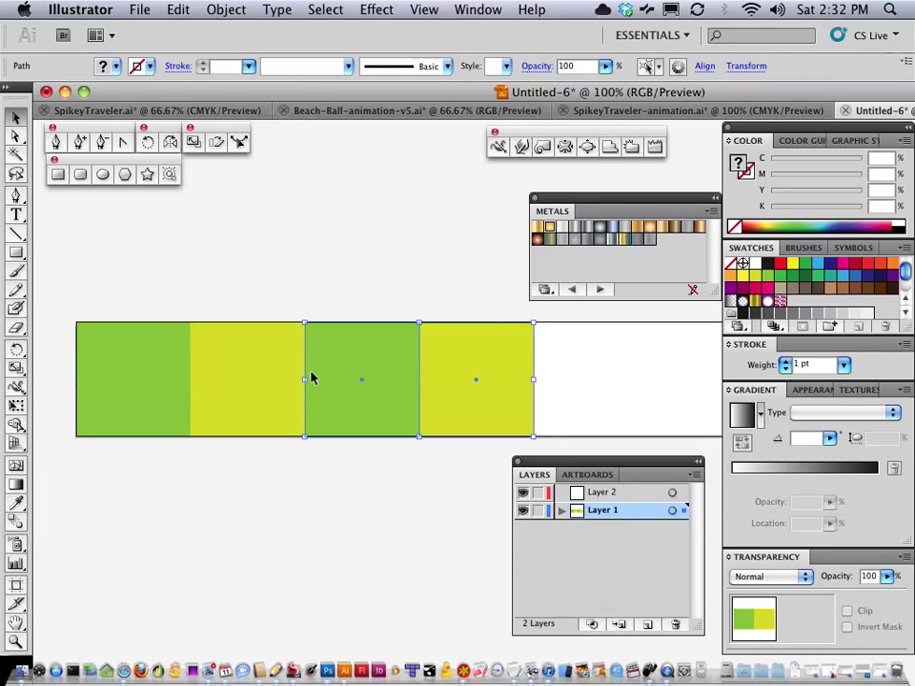
pyautogui.moveTo(128, 302); pyautogui.dragTo(473, 426)
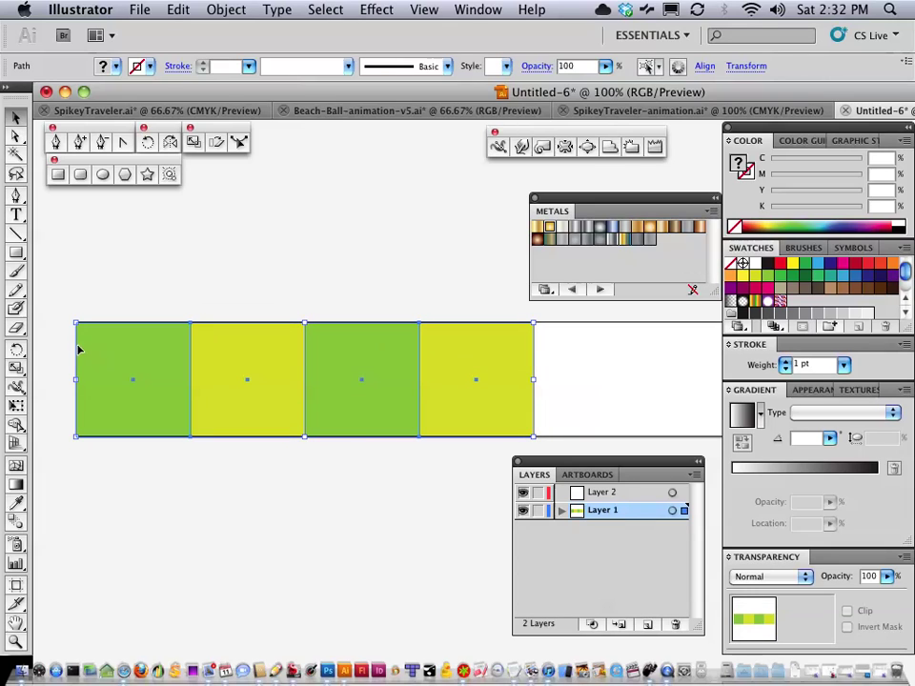
pyautogui.moveTo(80, 354); pyautogui.dragTo(539, 366)
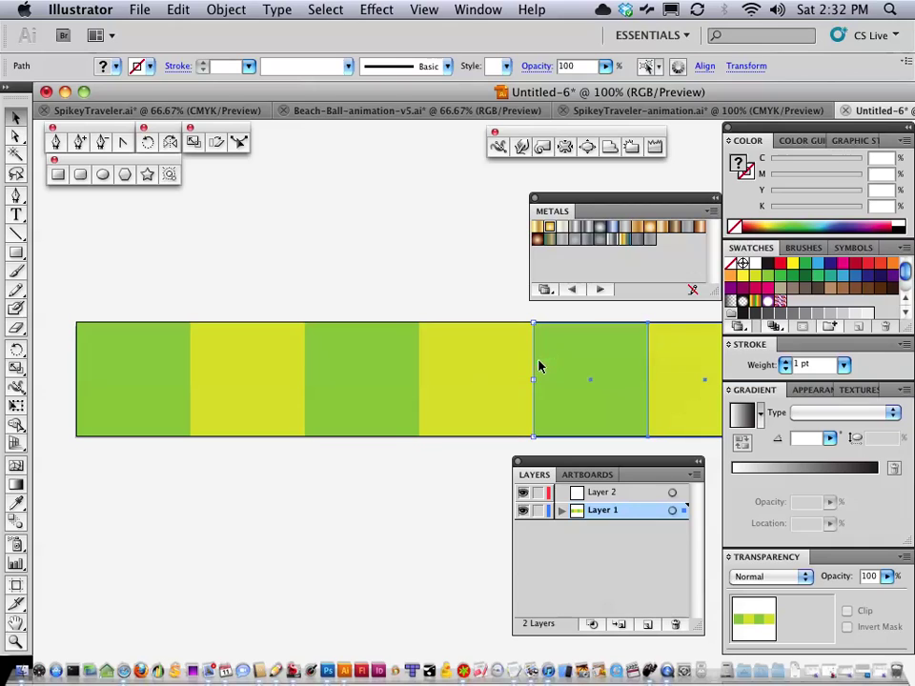
pyautogui.keyDown('alt'); pyautogui.keyDown('super'); pyautogui.click(416, 414); pyautogui.keyUp('super'); pyautogui.keyUp('alt')
pyautogui.moveTo(425, 429); pyautogui.dragTo(206, 374)
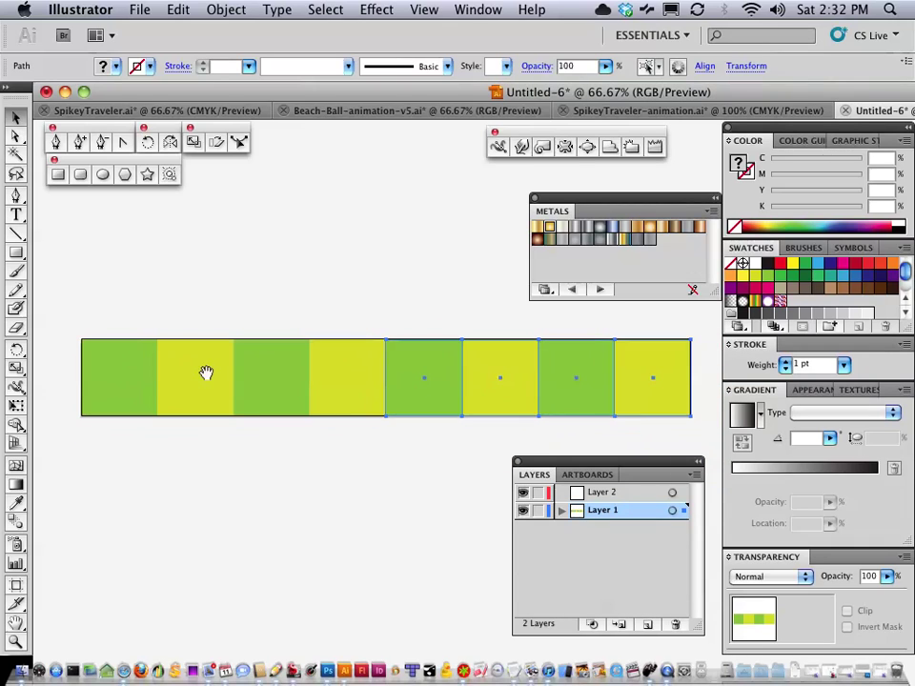
pyautogui.click(264, 465)
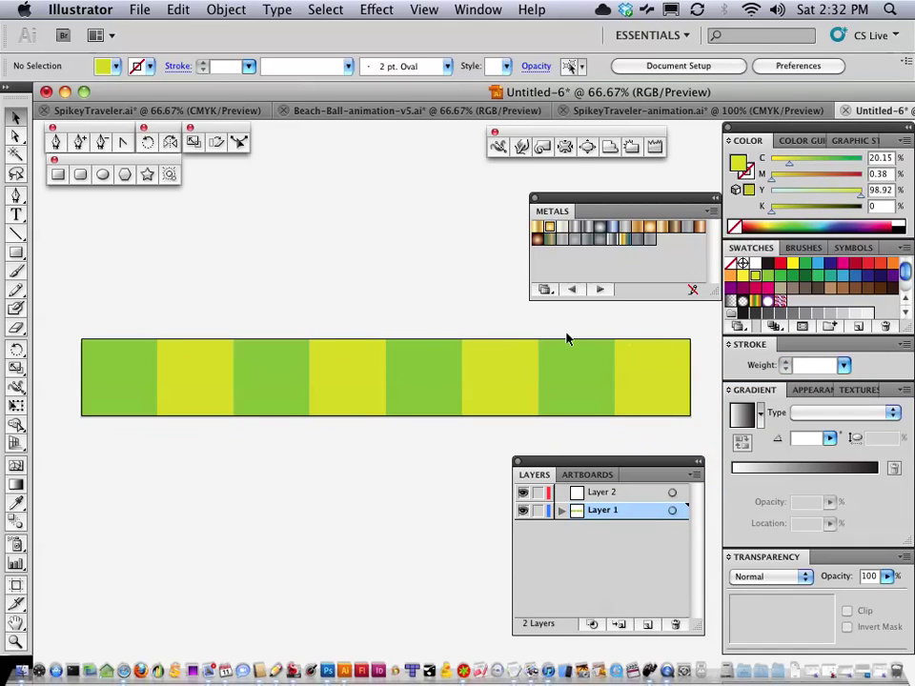
# - Confirm in the Transform panel that the first green square is 128 × 128 px
pyautogui.click(139, 372)
pyautogui.click(772, 66)
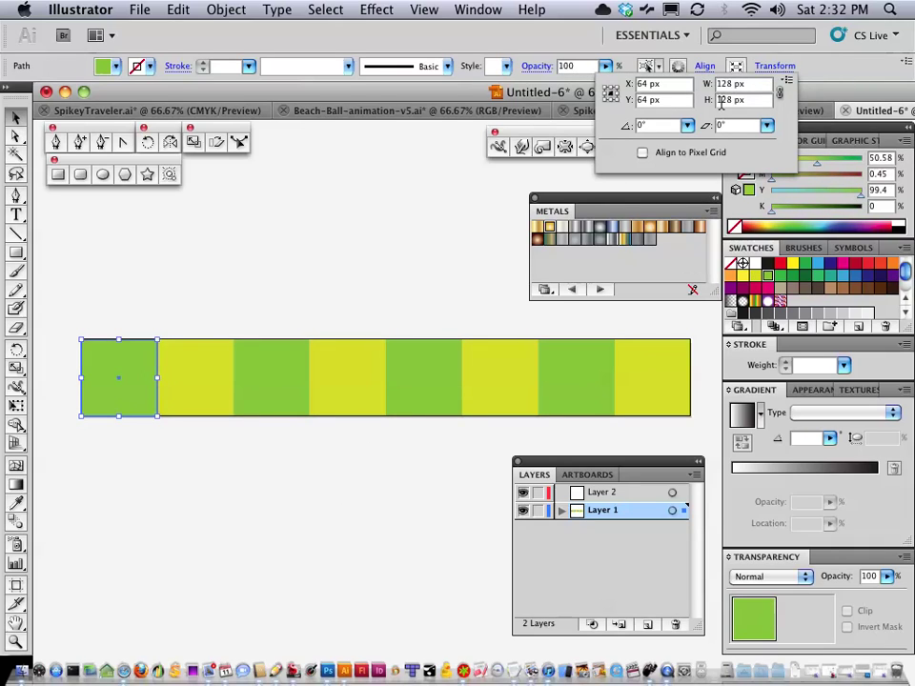
pyautogui.click(468, 220)
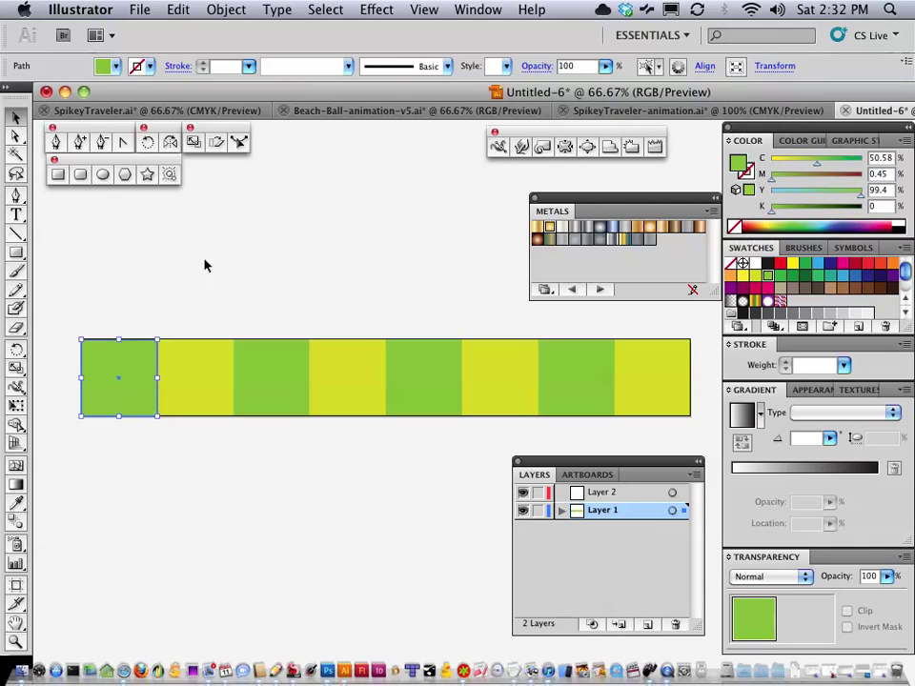
pyautogui.click(146, 320)
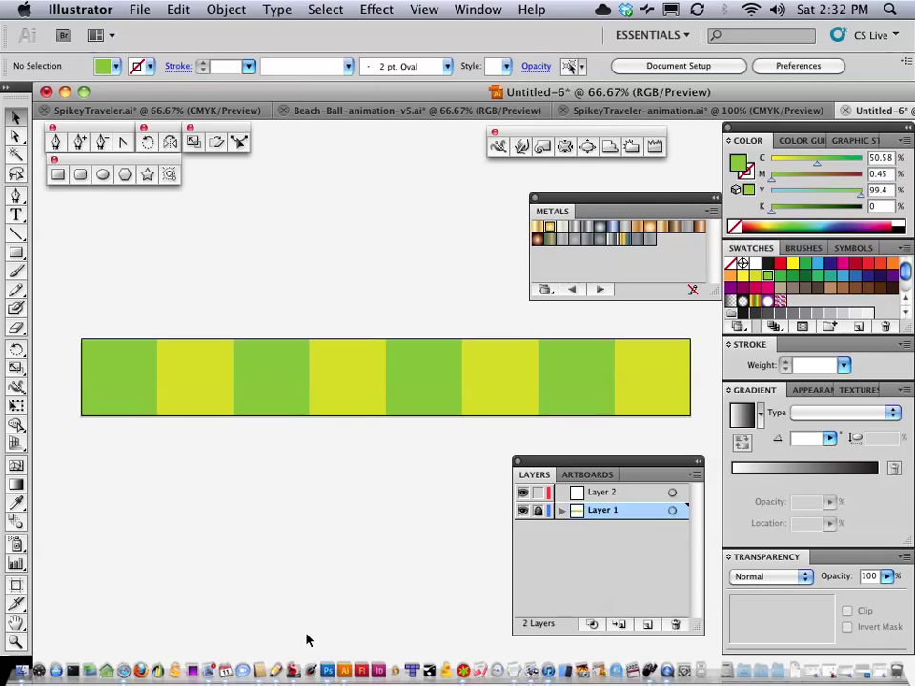
# - In Pencil, hide the Powers of 2 notes layer and make the creature sketch layer active
pyautogui.click(276, 673)
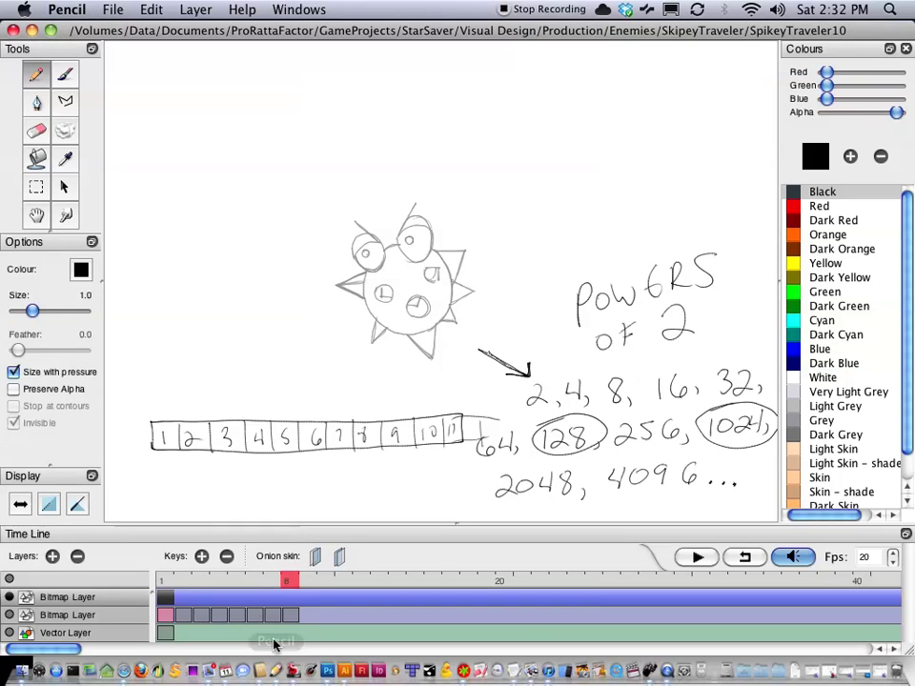
pyautogui.click(10, 596)
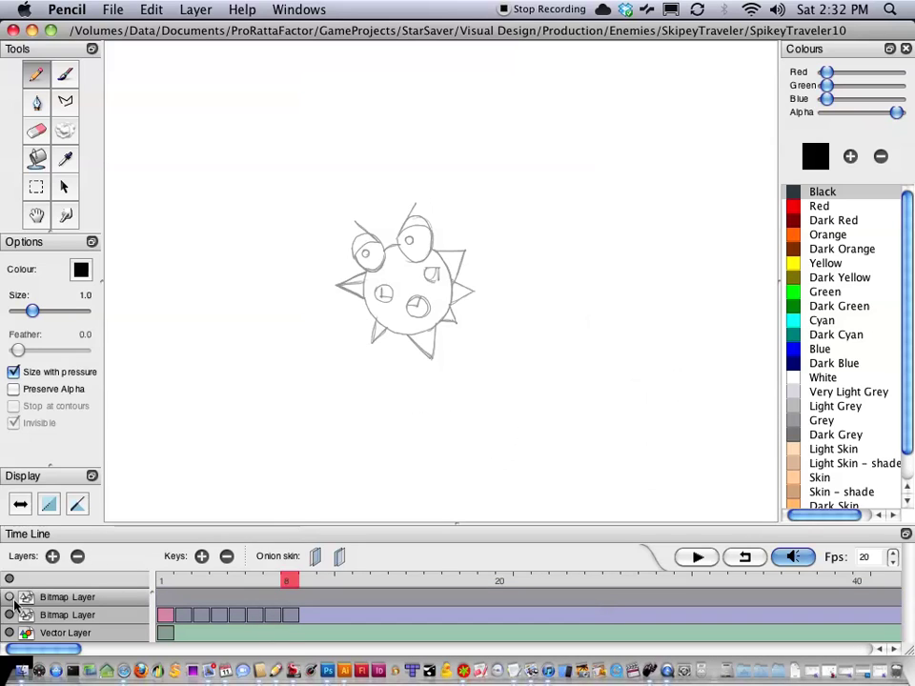
pyautogui.click(55, 616)
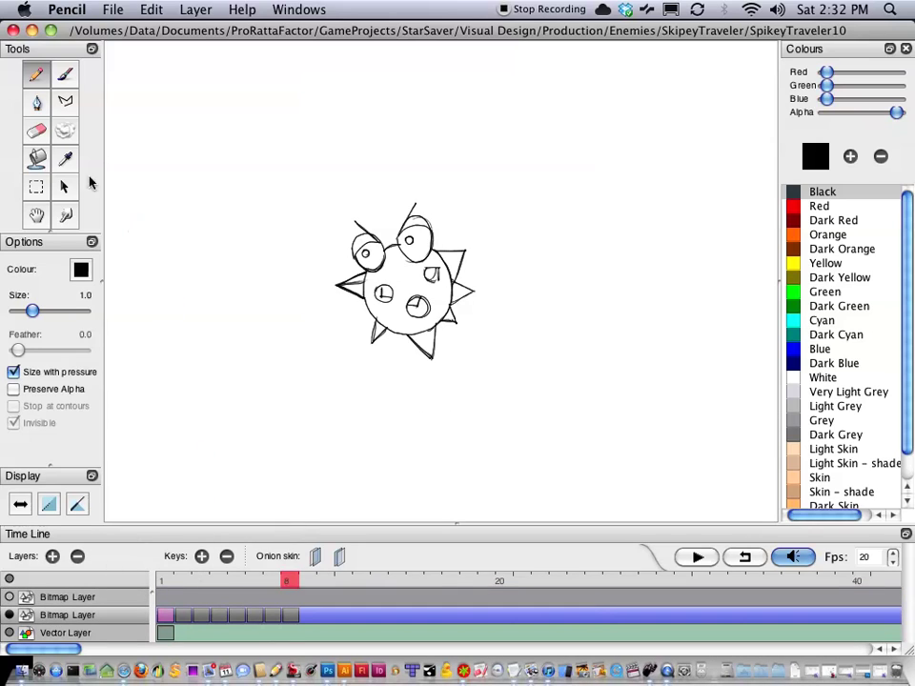
# - Select a square area around the spiky creature on frame 1 for copying
pyautogui.click(36, 188)
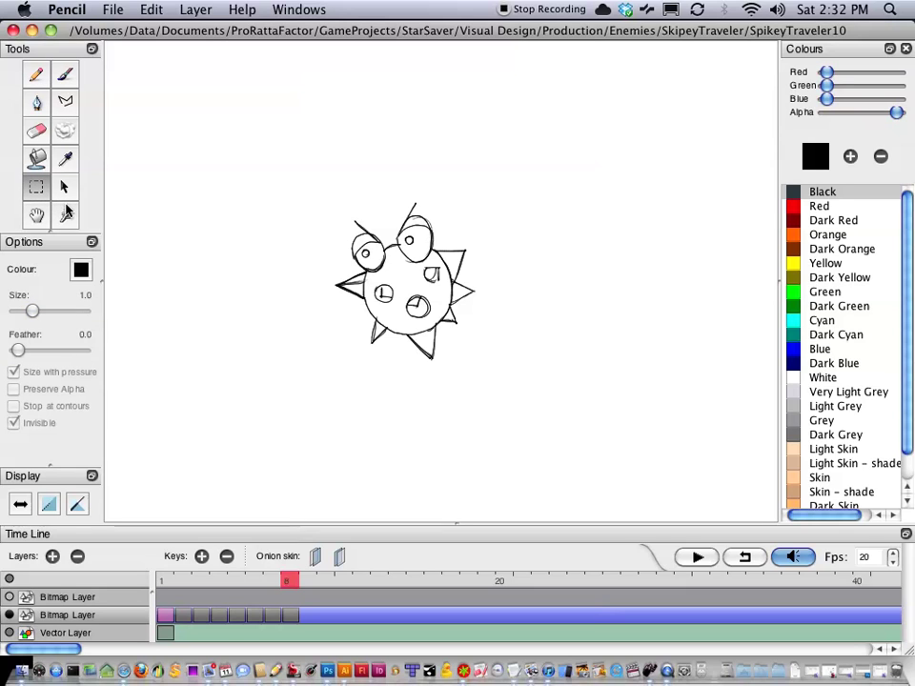
pyautogui.moveTo(169, 579)
pyautogui.mouseDown()
pyautogui.moveTo(268, 580)
pyautogui.moveTo(167, 579)
pyautogui.mouseUp()
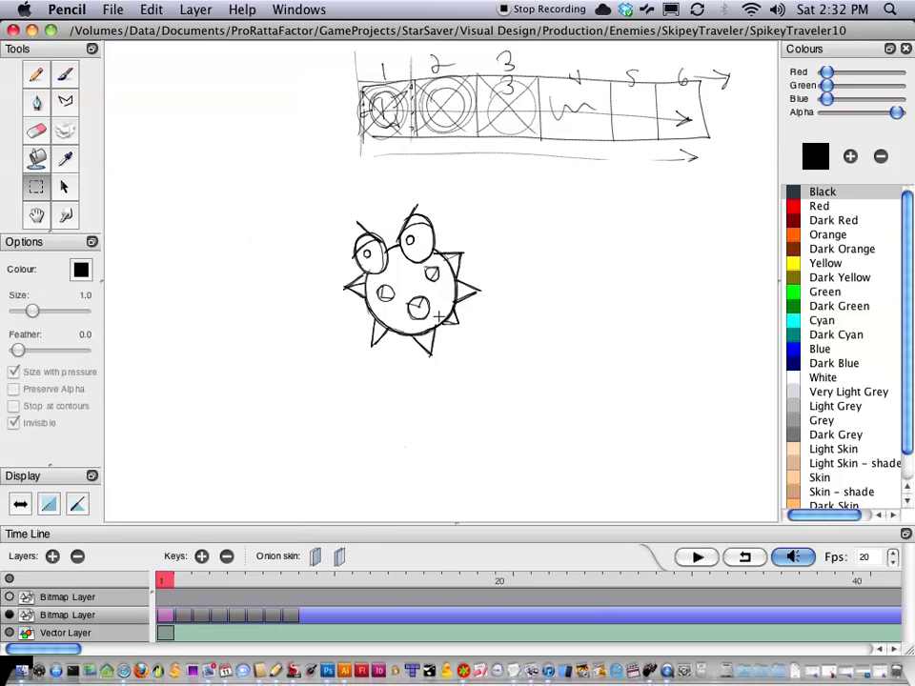
pyautogui.click(35, 186)
pyautogui.moveTo(311, 200)
pyautogui.mouseDown()
pyautogui.moveTo(467, 319)
pyautogui.moveTo(498, 372)
pyautogui.mouseUp()
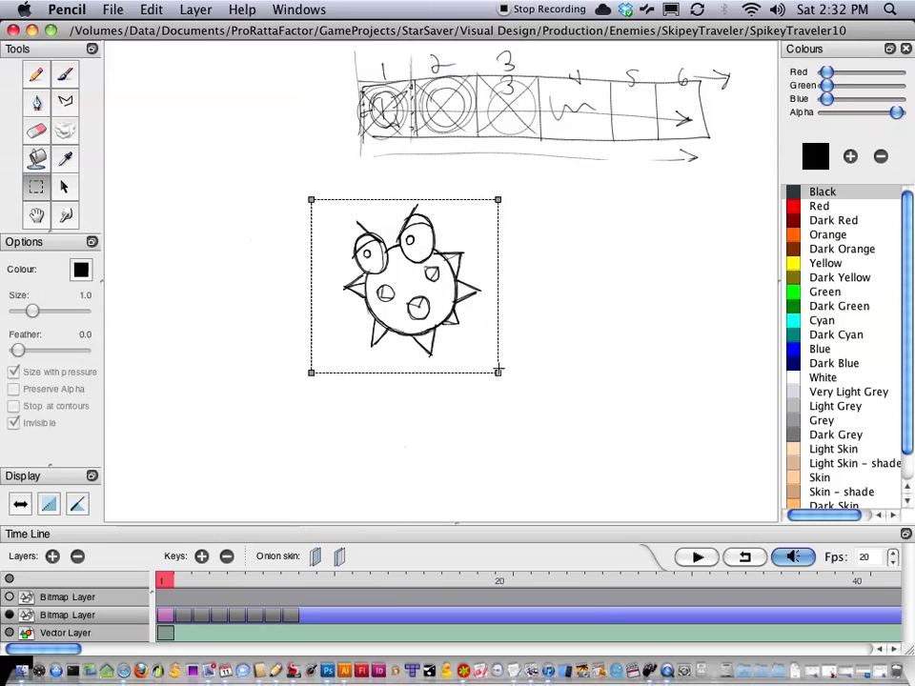
pyautogui.click(332, 312)
pyautogui.moveTo(319, 196)
pyautogui.mouseDown()
pyautogui.moveTo(423, 284)
pyautogui.moveTo(503, 379)
pyautogui.moveTo(492, 375)
pyautogui.mouseUp()
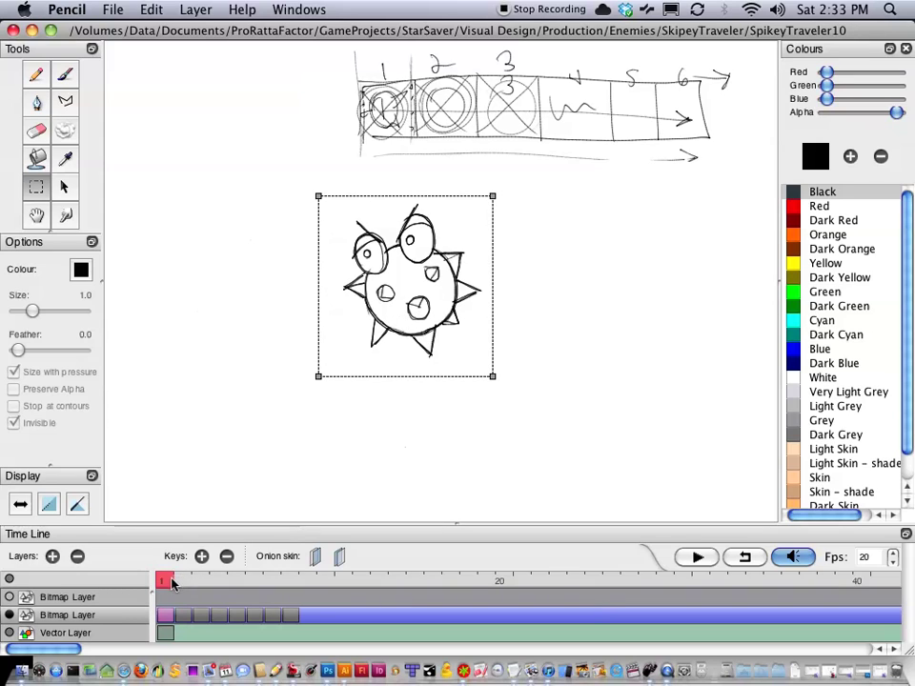
pyautogui.moveTo(173, 585)
pyautogui.mouseDown()
pyautogui.moveTo(306, 581)
pyautogui.moveTo(159, 587)
pyautogui.mouseUp()
pyautogui.click(151, 11)
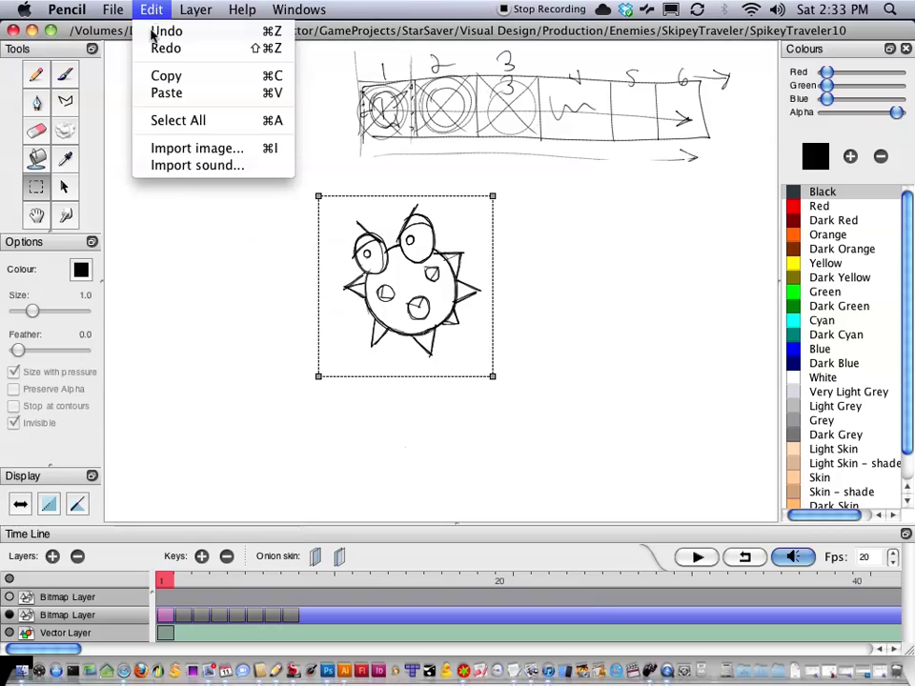
# - Copy the creature sketch and paste it onto Layer 2 of the sprite sheet
pyautogui.click(158, 77)
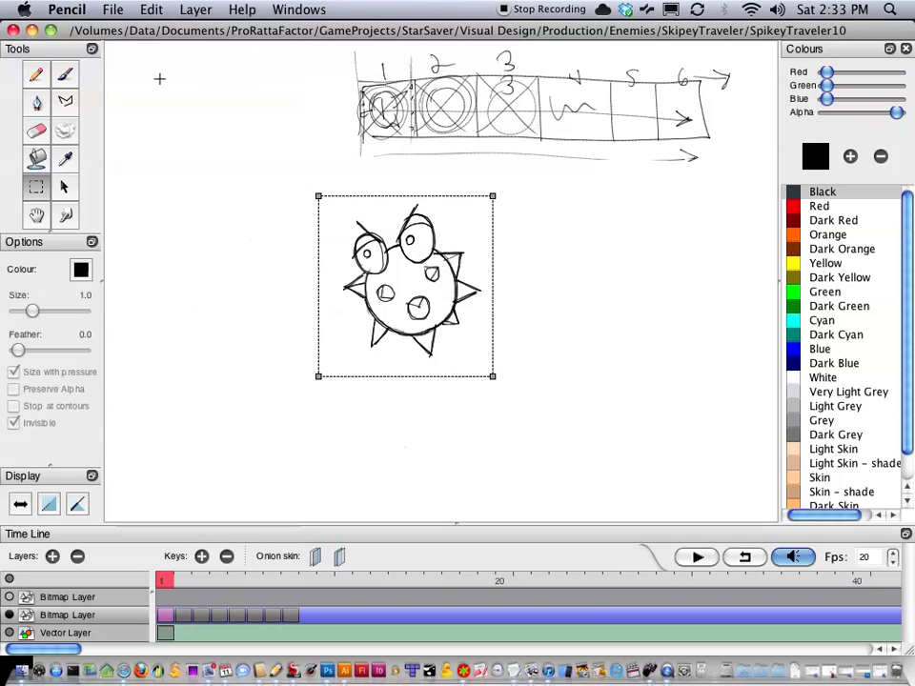
pyautogui.click(346, 672)
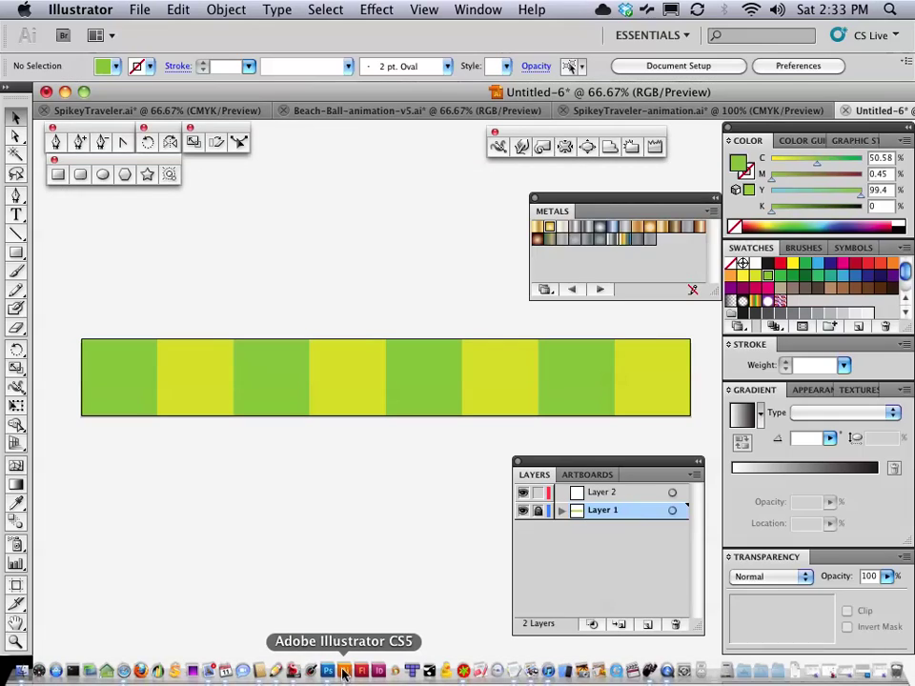
pyautogui.click(525, 494)
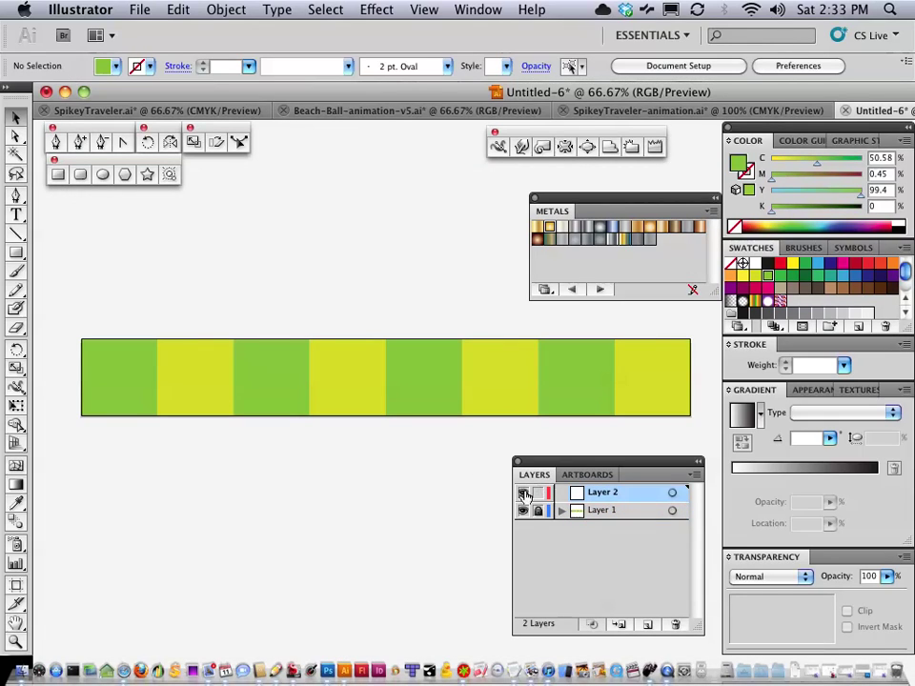
pyautogui.click(145, 12)
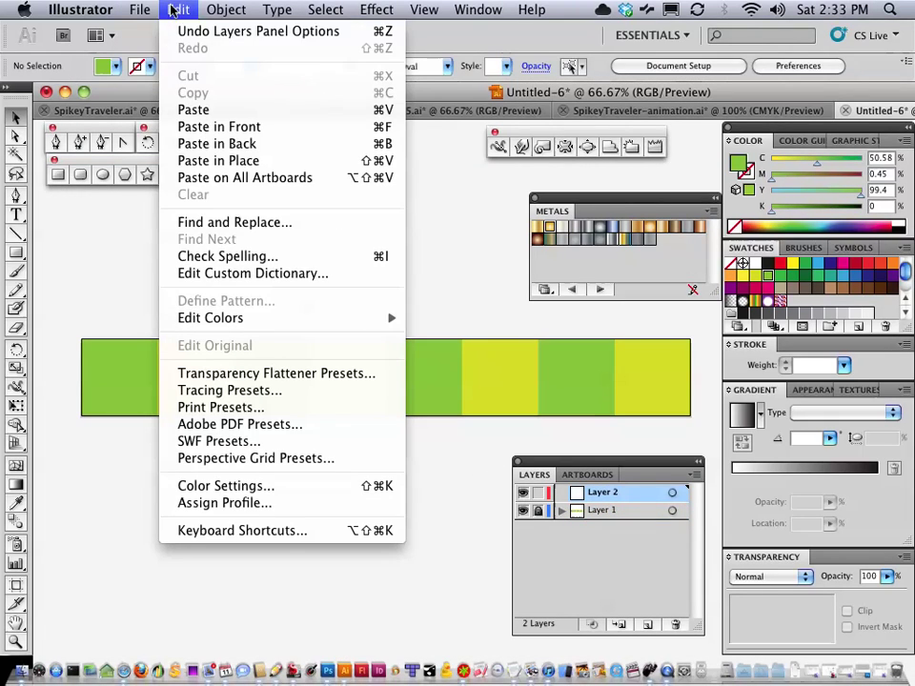
pyautogui.click(191, 109)
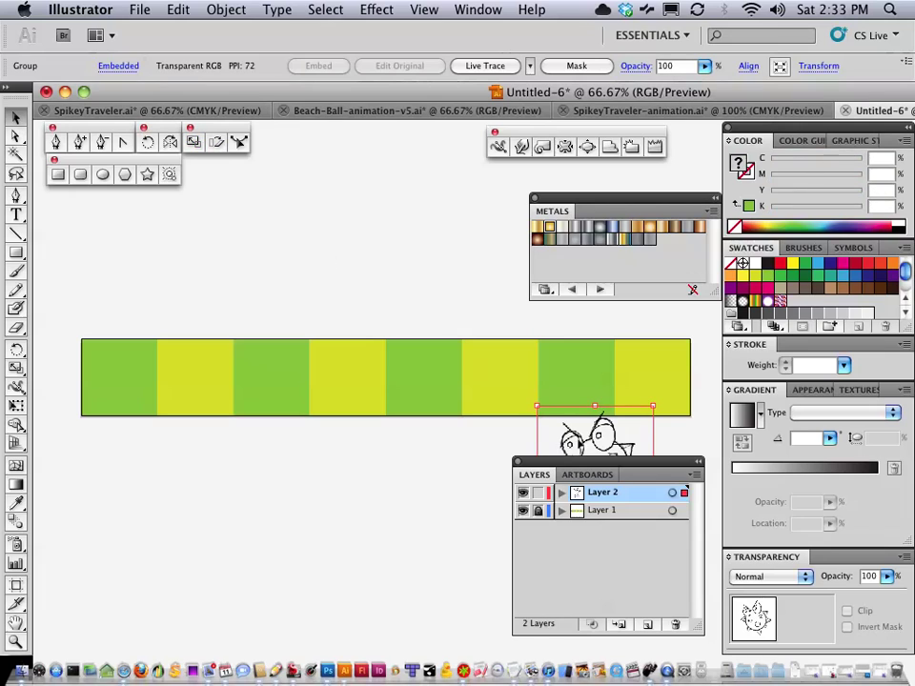
pyautogui.moveTo(566, 444)
pyautogui.mouseDown()
pyautogui.moveTo(402, 438)
pyautogui.moveTo(186, 461)
pyautogui.moveTo(144, 446)
pyautogui.moveTo(198, 397)
pyautogui.moveTo(176, 454)
pyautogui.moveTo(145, 467)
pyautogui.mouseUp()
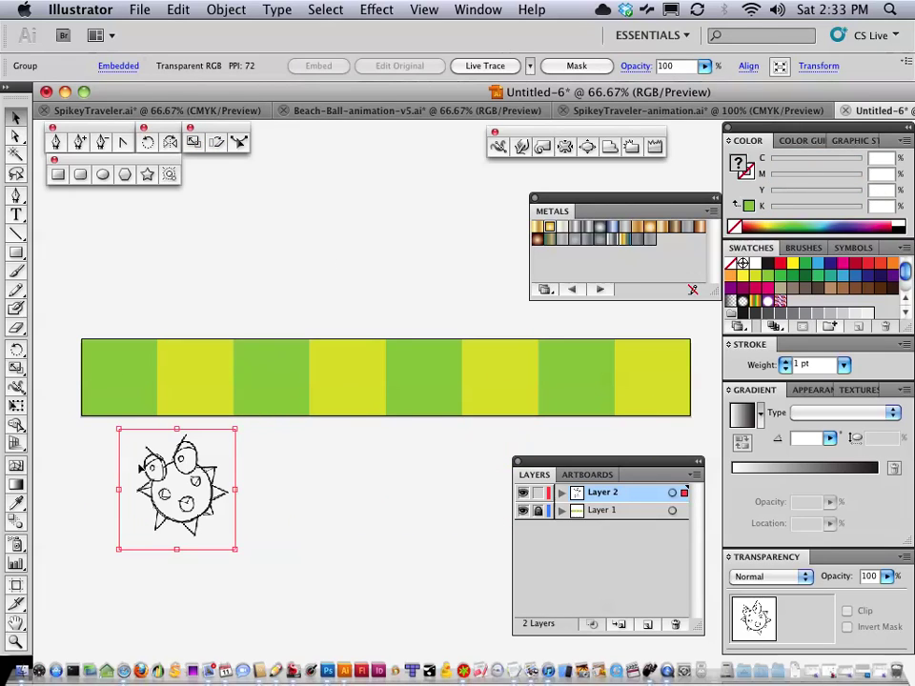
# - Move the sketch onto the first green box and scale it down proportionally to fit
pyautogui.click(123, 474)
pyautogui.click(130, 476)
pyautogui.moveTo(122, 461)
pyautogui.mouseDown()
pyautogui.moveTo(102, 403)
pyautogui.moveTo(85, 392)
pyautogui.moveTo(97, 344)
pyautogui.mouseUp()
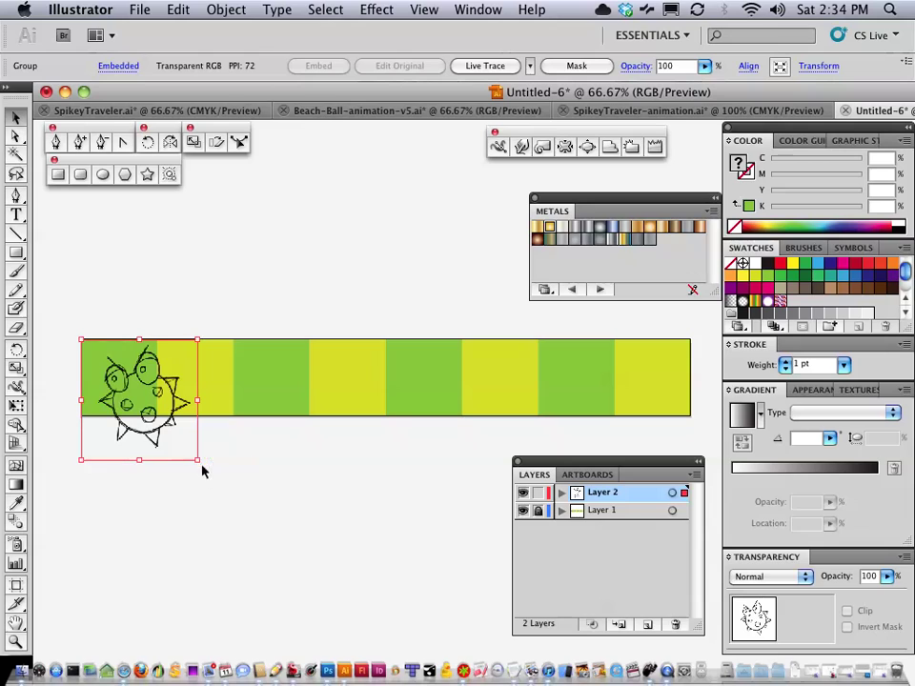
pyautogui.moveTo(196, 461)
pyautogui.mouseDown()
pyautogui.moveTo(188, 447)
pyautogui.moveTo(153, 460)
pyautogui.moveTo(213, 474)
pyautogui.moveTo(140, 459)
pyautogui.mouseUp()
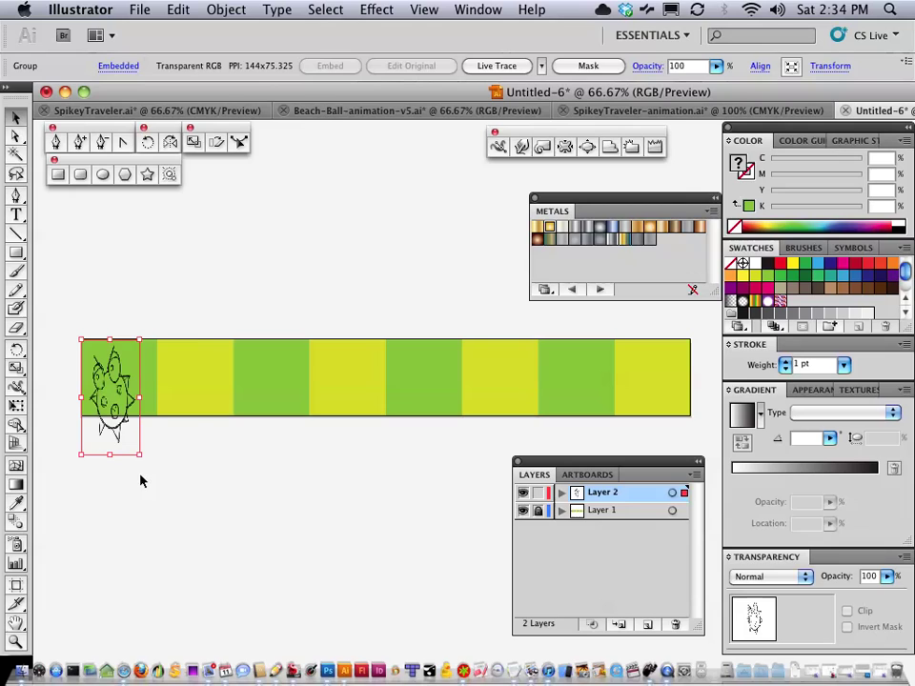
pyautogui.press('super+z')
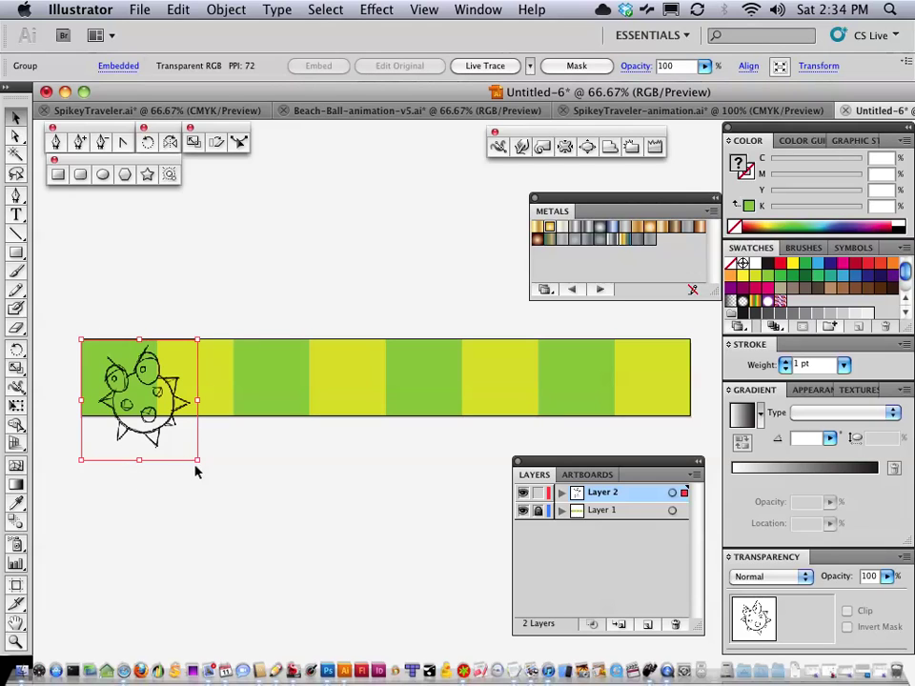
pyautogui.moveTo(197, 460)
pyautogui.mouseDown()
pyautogui.moveTo(140, 404)
pyautogui.moveTo(169, 429)
pyautogui.moveTo(143, 410)
pyautogui.moveTo(162, 425)
pyautogui.moveTo(151, 413)
pyautogui.moveTo(159, 418)
pyautogui.mouseUp()
# - Verify the sketch's position and roughly 128 px size in the Transform fields
pyautogui.click(147, 441)
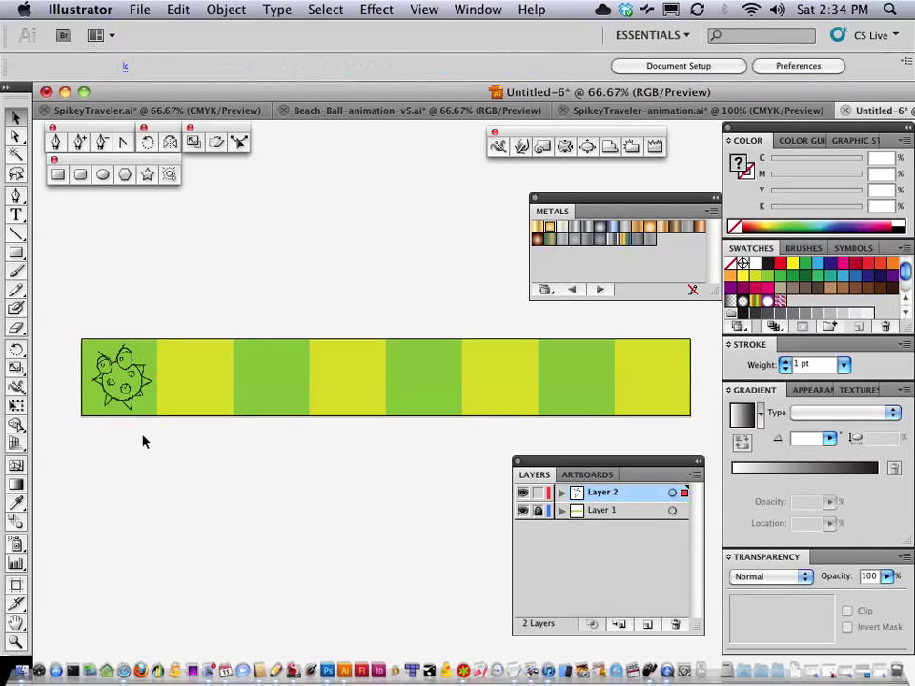
pyautogui.click(124, 406)
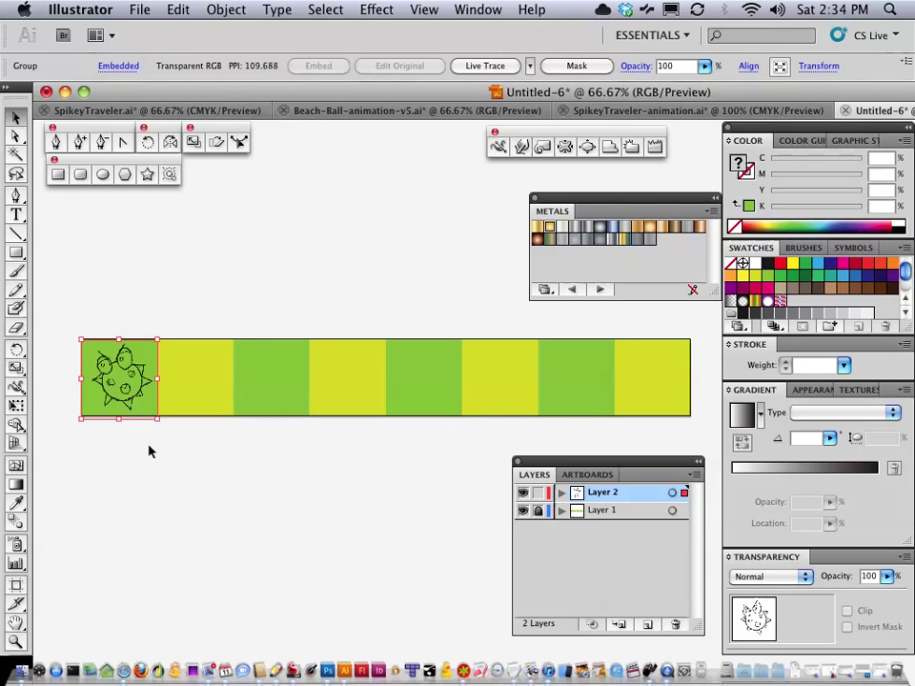
pyautogui.click(808, 66)
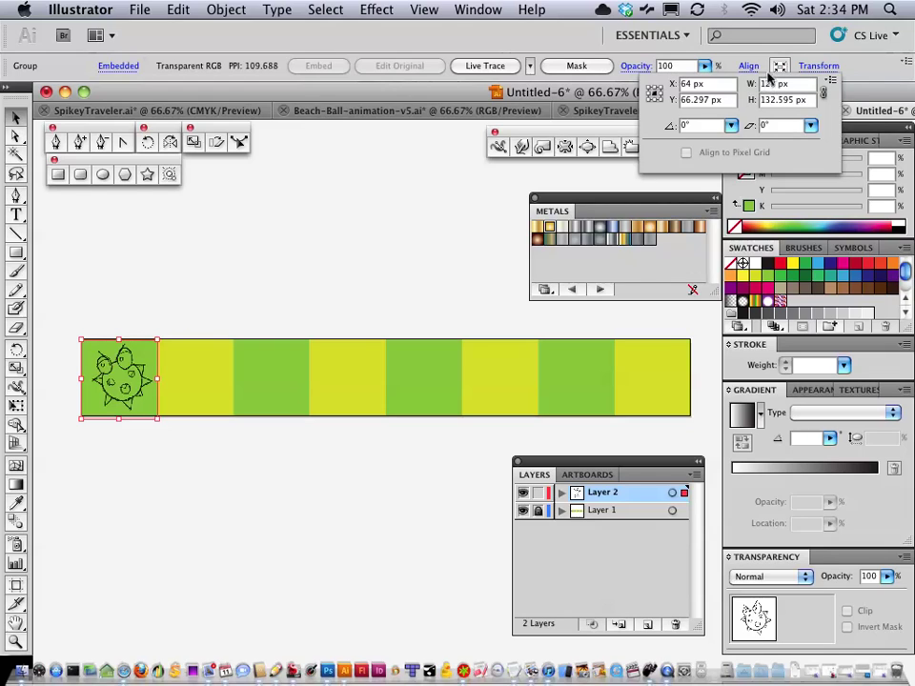
pyautogui.click(359, 268)
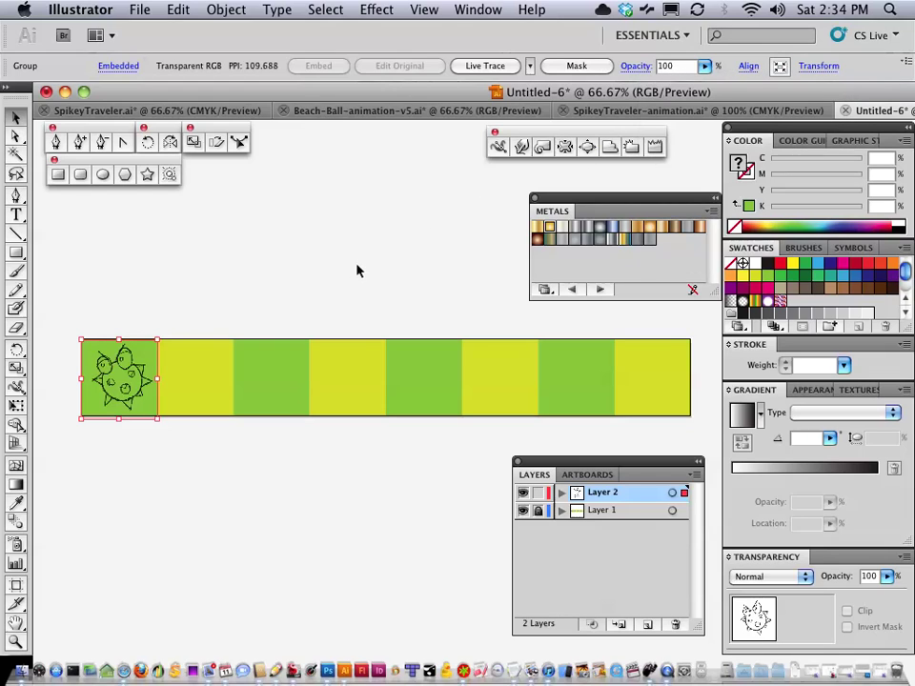
pyautogui.click(176, 495)
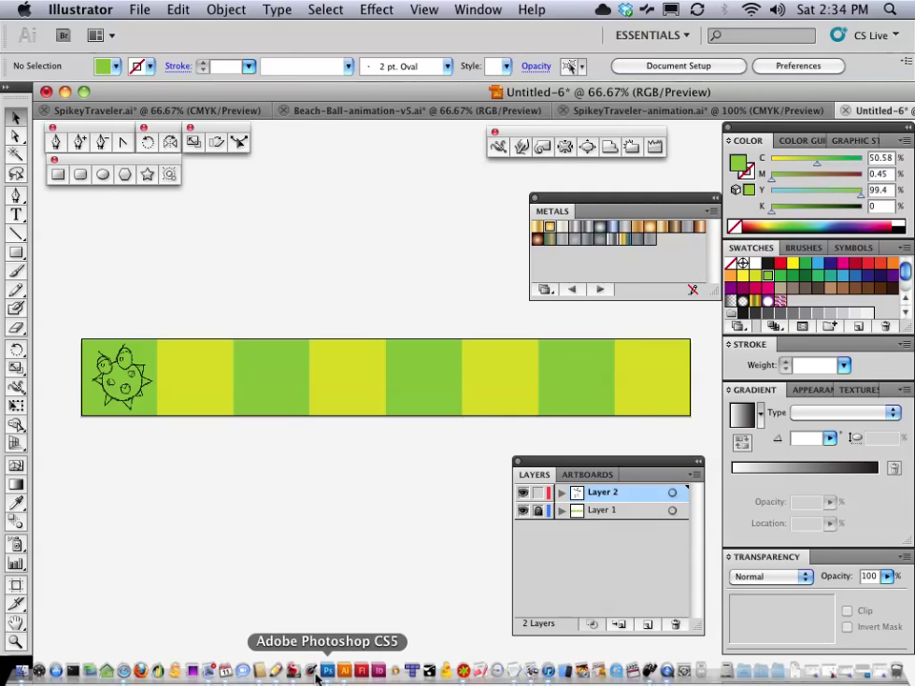
# - Copy the spiky creature drawing from frame 2 of the Pencil animation
pyautogui.click(275, 673)
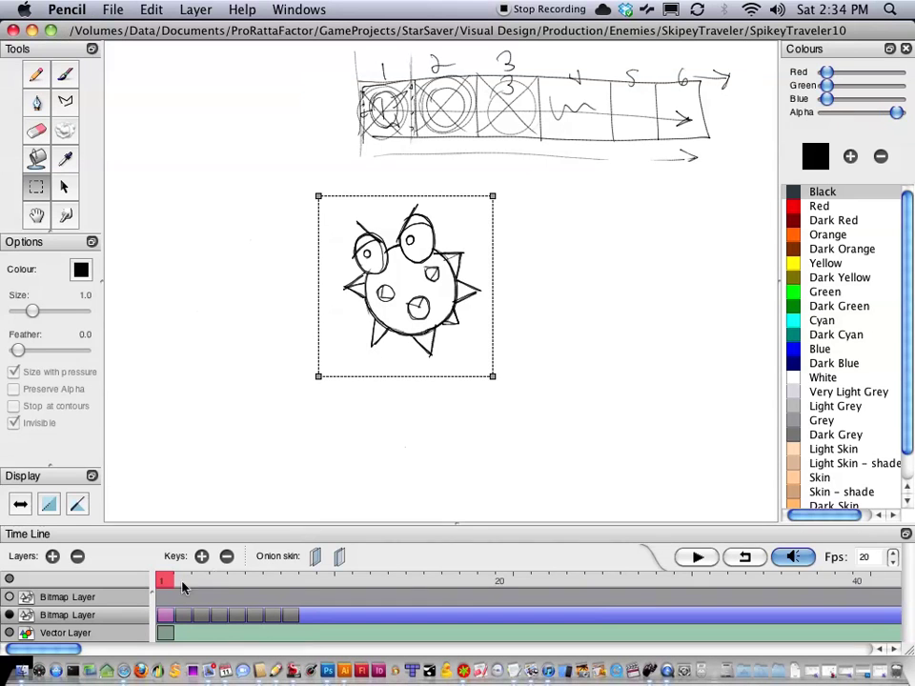
pyautogui.moveTo(172, 584); pyautogui.dragTo(183, 586)
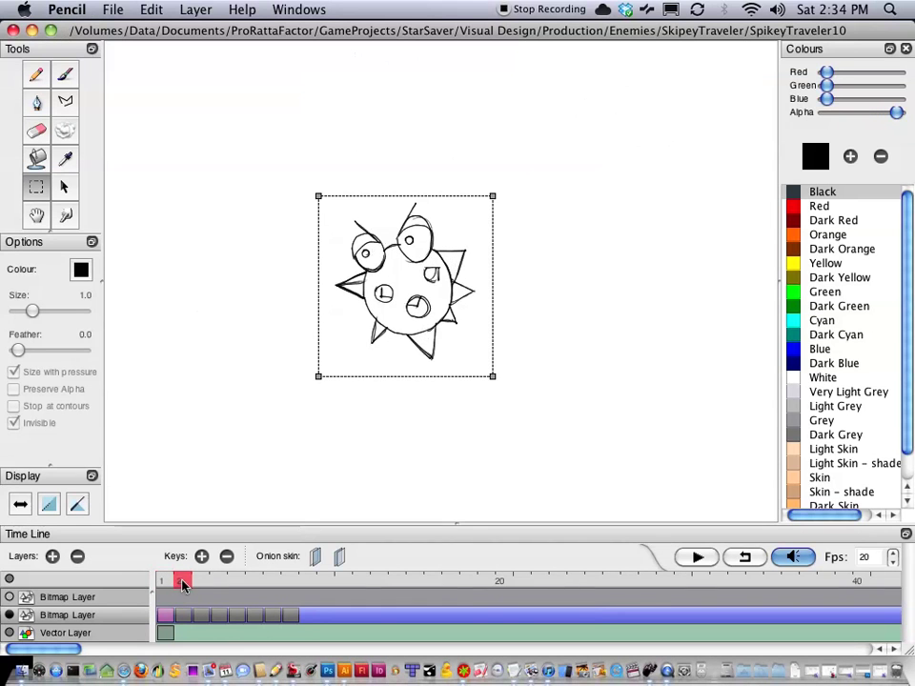
pyautogui.click(150, 12)
pyautogui.click(160, 80)
pyautogui.click(344, 671)
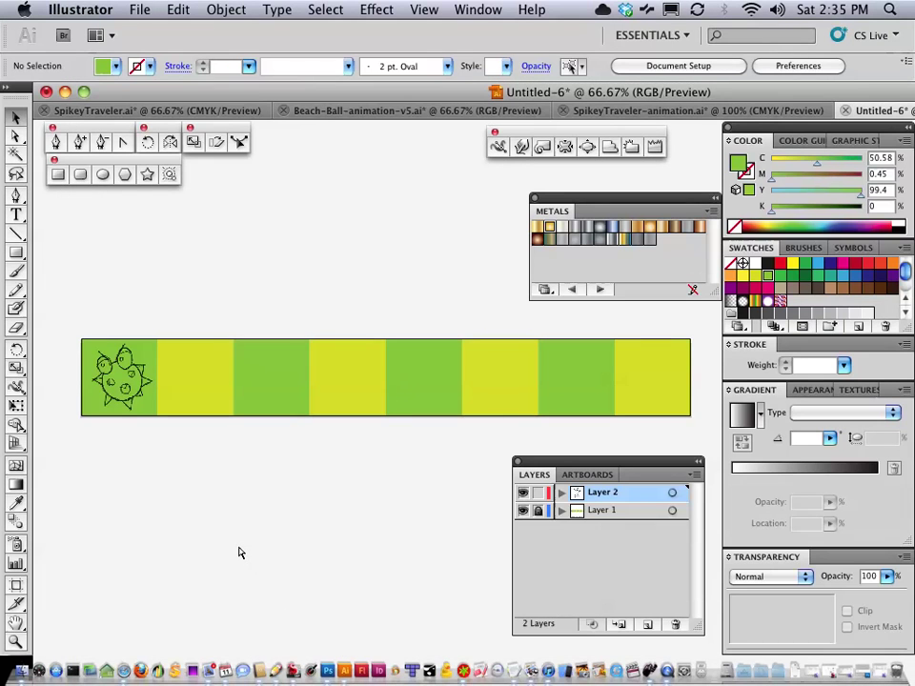
# - Paste the frame 2 sketch onto the second, yellow box and scale it to 128 px wide
pyautogui.press('super+v')
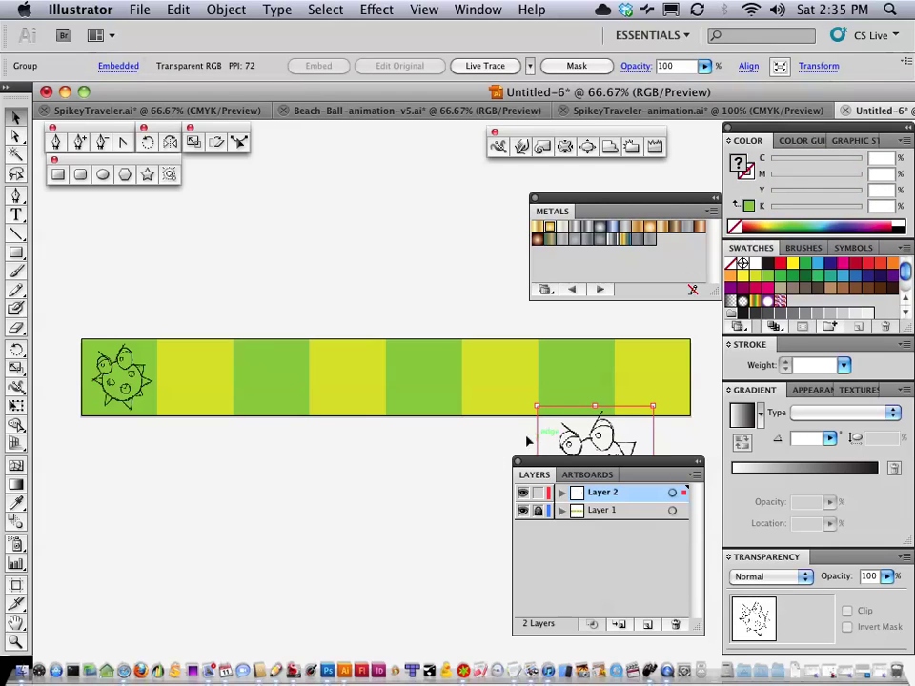
pyautogui.moveTo(527, 440)
pyautogui.mouseDown()
pyautogui.moveTo(163, 374)
pyautogui.moveTo(189, 372)
pyautogui.moveTo(180, 342)
pyautogui.mouseUp()
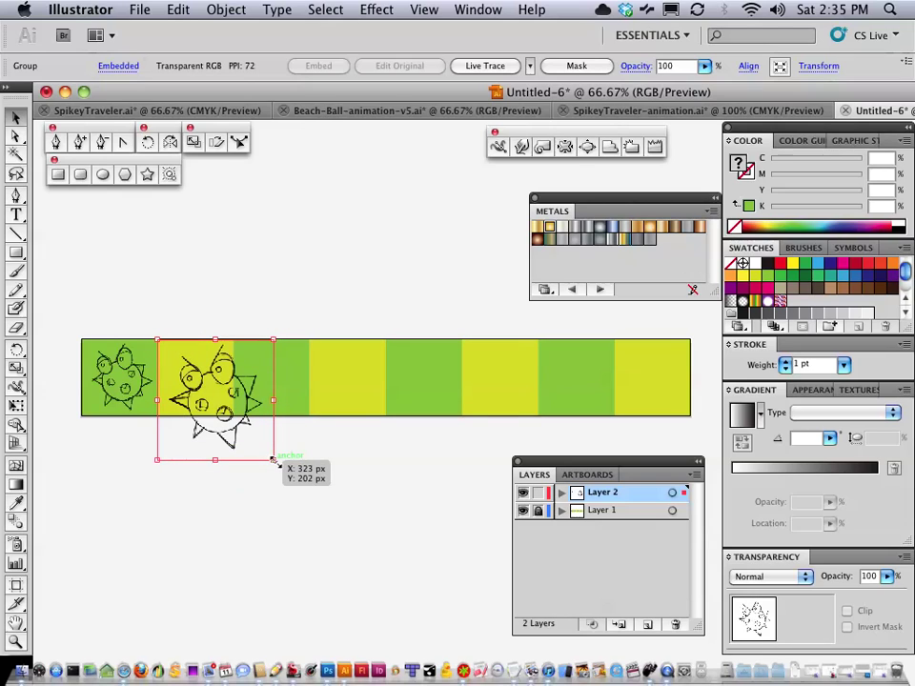
pyautogui.moveTo(273, 459); pyautogui.dragTo(233, 416)
pyautogui.click(219, 485)
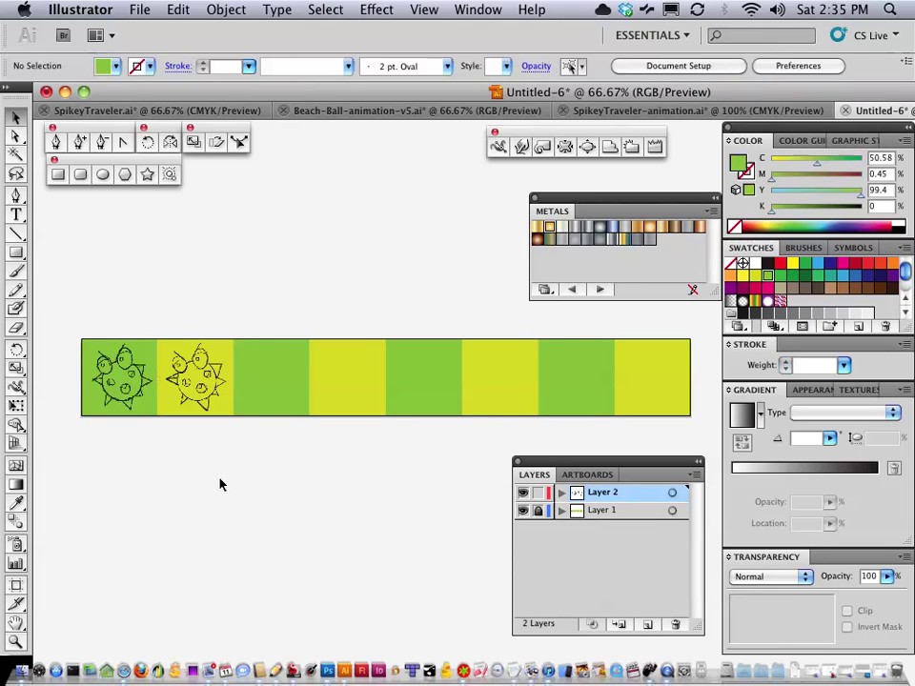
pyautogui.click(424, 10)
pyautogui.click(315, 506)
# - Copy the creature drawing from frame 3 of the Pencil timeline
pyautogui.click(275, 672)
pyautogui.click(199, 579)
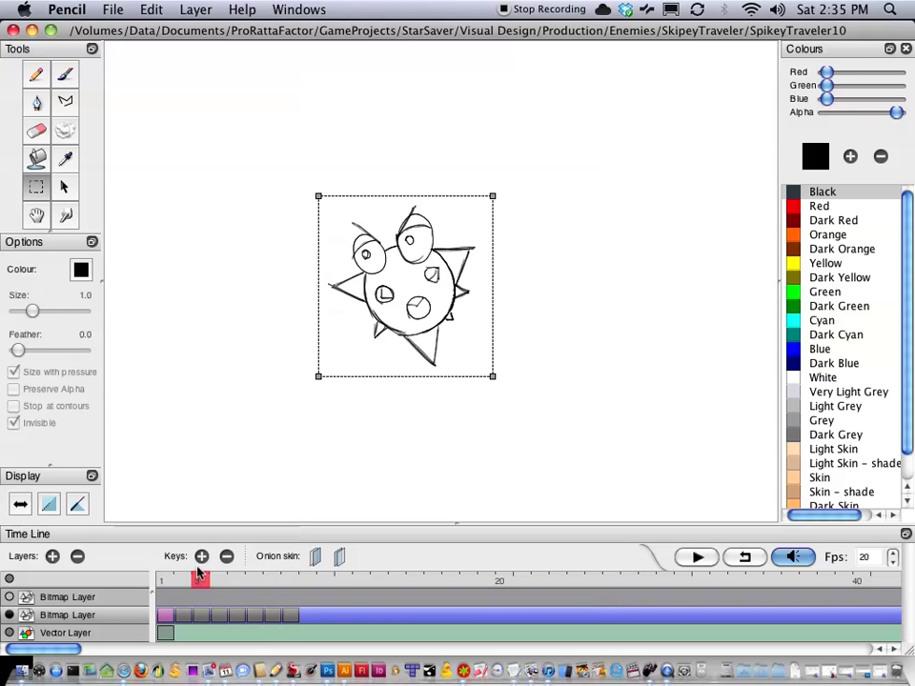
pyautogui.click(152, 12)
pyautogui.click(155, 77)
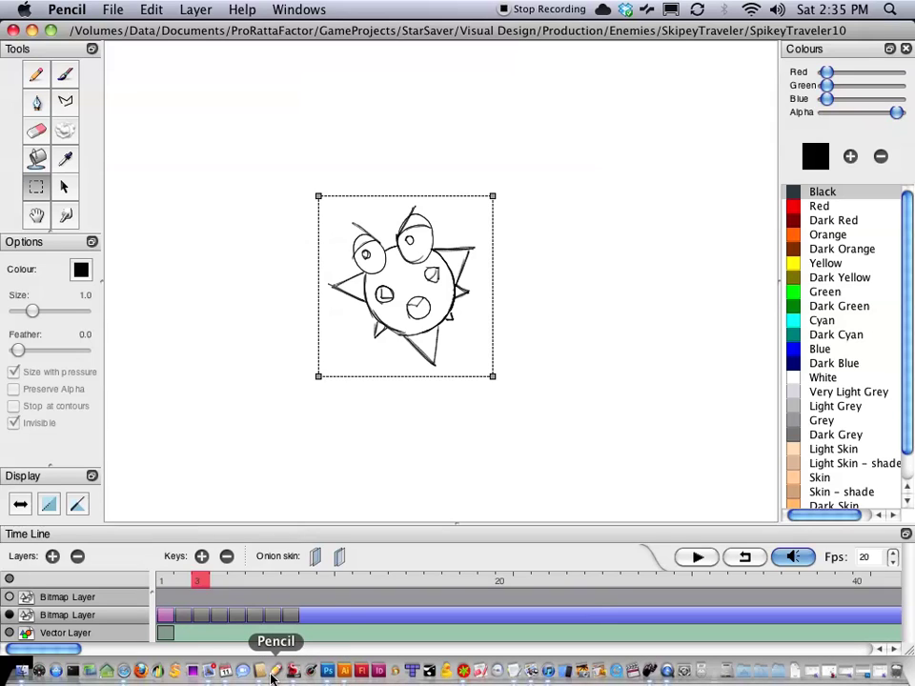
# - Paste the frame 3 sketch into the third, green box, scaled to fit
pyautogui.click(341, 673)
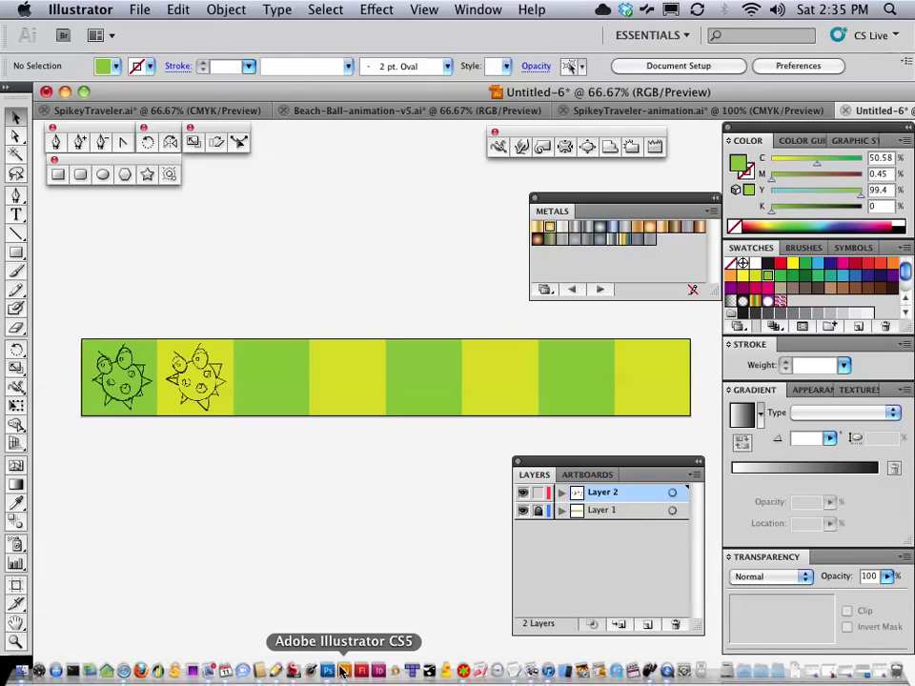
pyautogui.press('super+v')
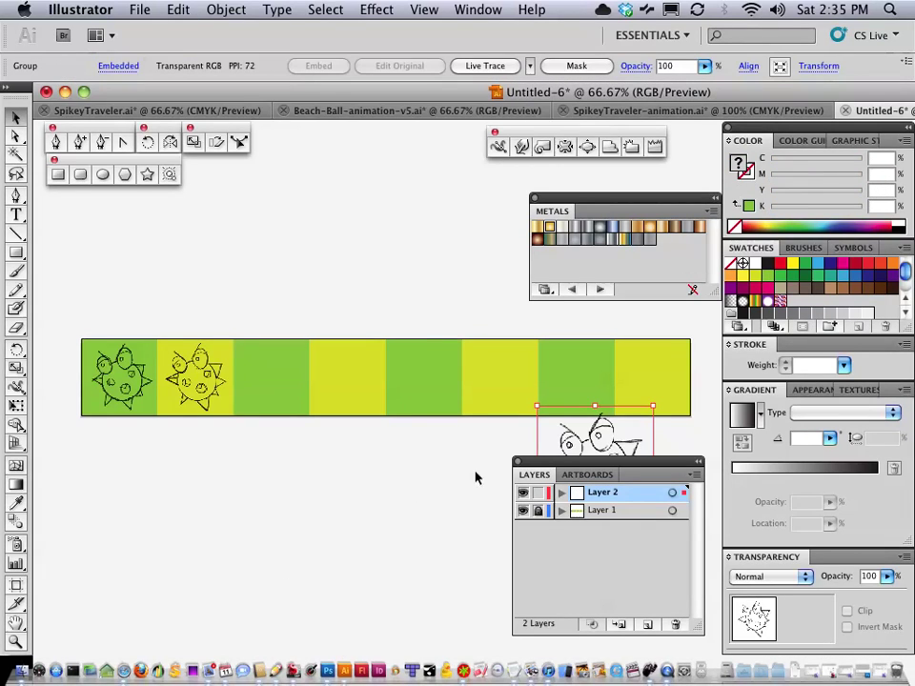
pyautogui.moveTo(534, 437); pyautogui.dragTo(252, 346)
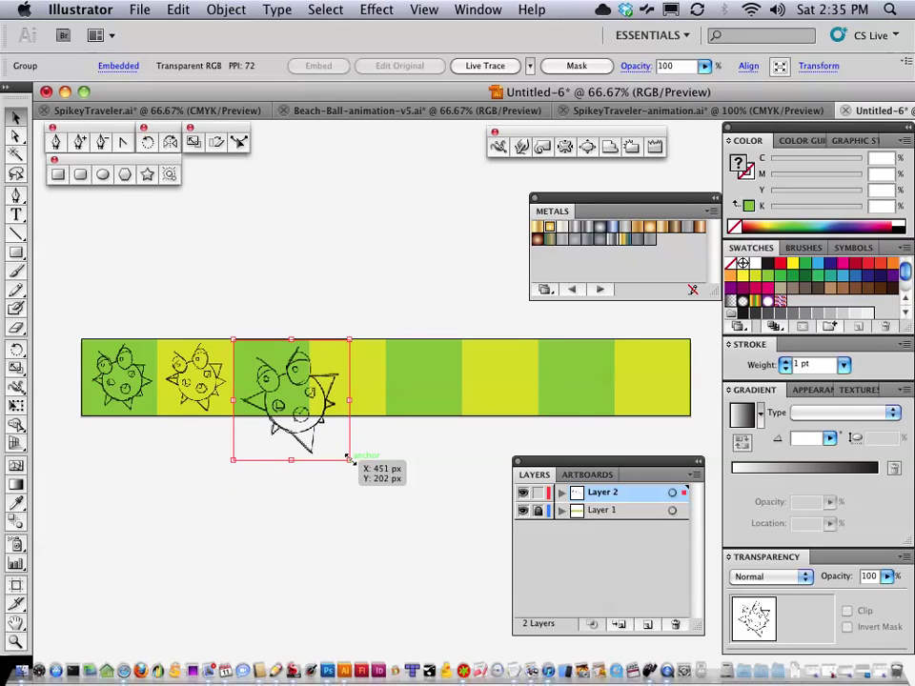
pyautogui.moveTo(349, 459); pyautogui.dragTo(309, 419)
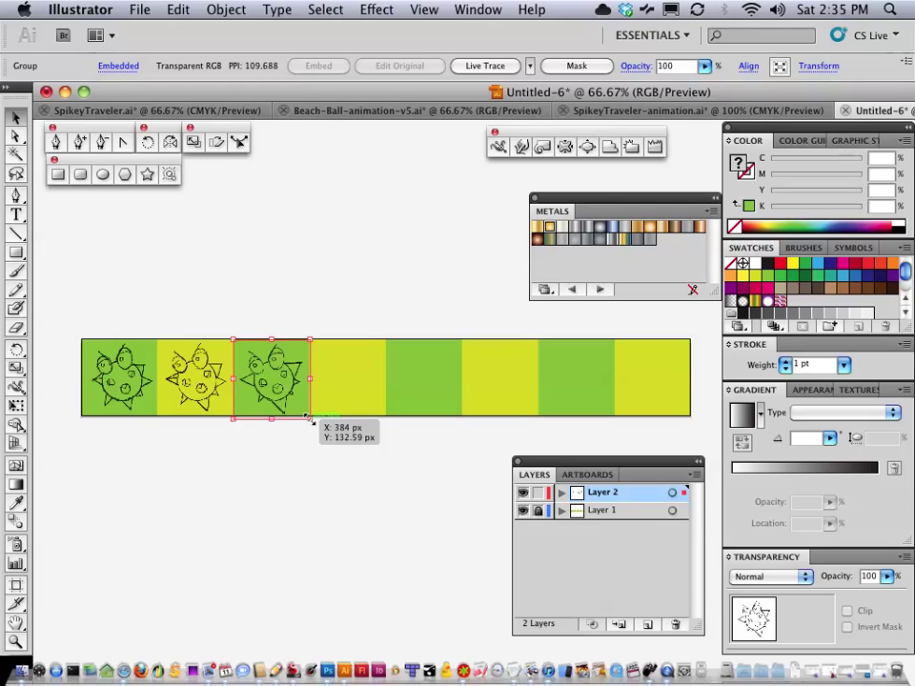
pyautogui.click(801, 67)
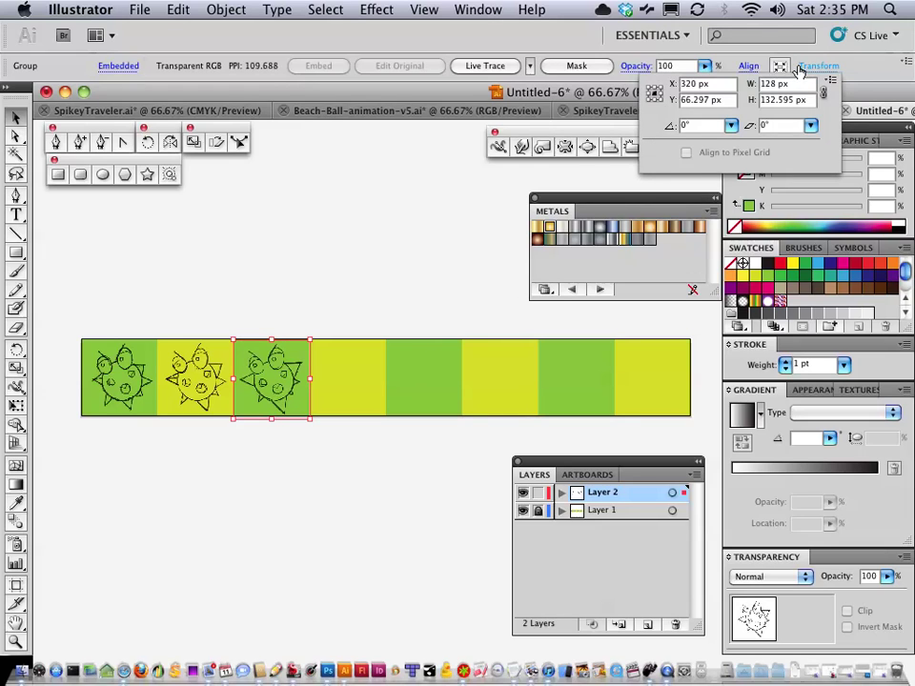
pyautogui.click(291, 306)
pyautogui.click(277, 320)
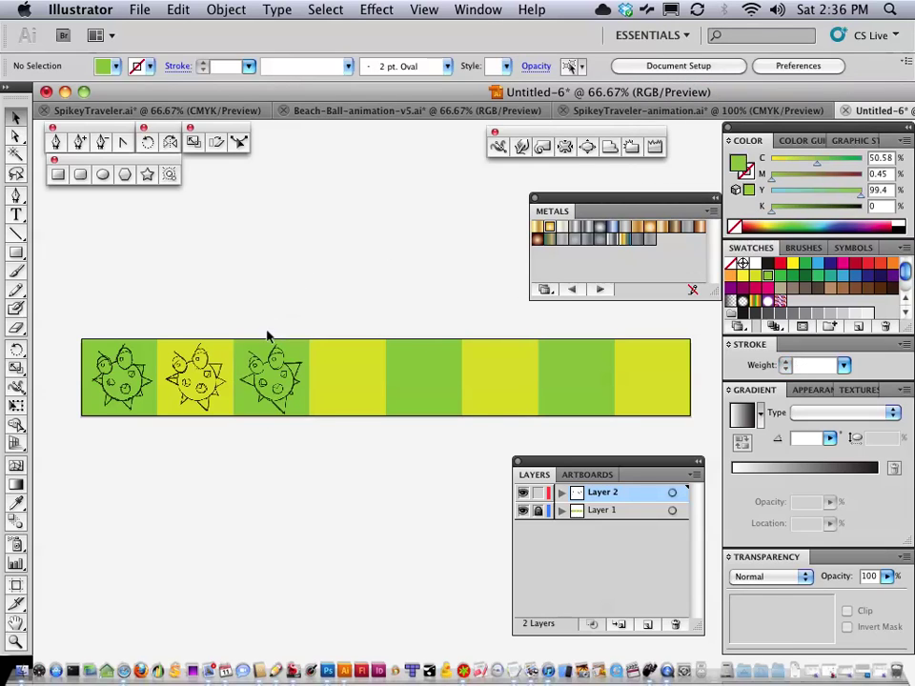
# - Copy Pencil frame 4 and fit it, scaled down, inside the fourth box
pyautogui.click(276, 672)
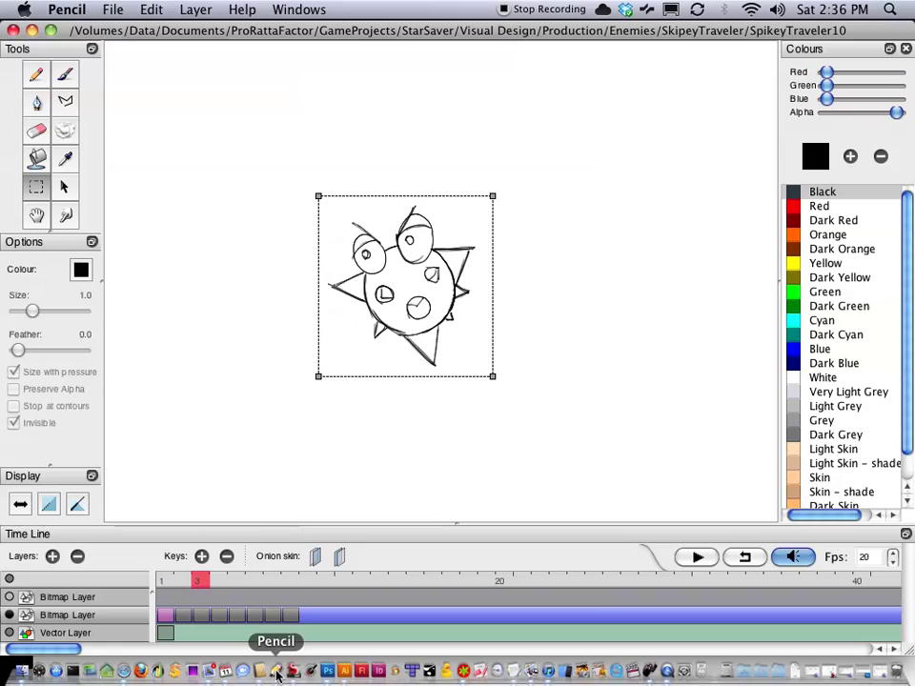
pyautogui.moveTo(200, 586); pyautogui.dragTo(220, 585)
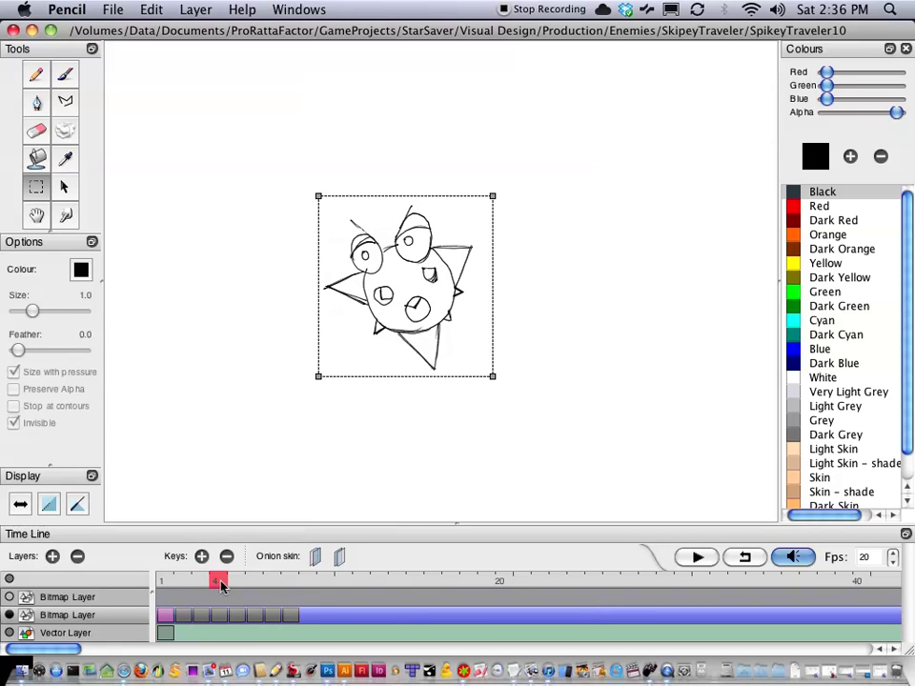
pyautogui.click(153, 13)
pyautogui.click(163, 75)
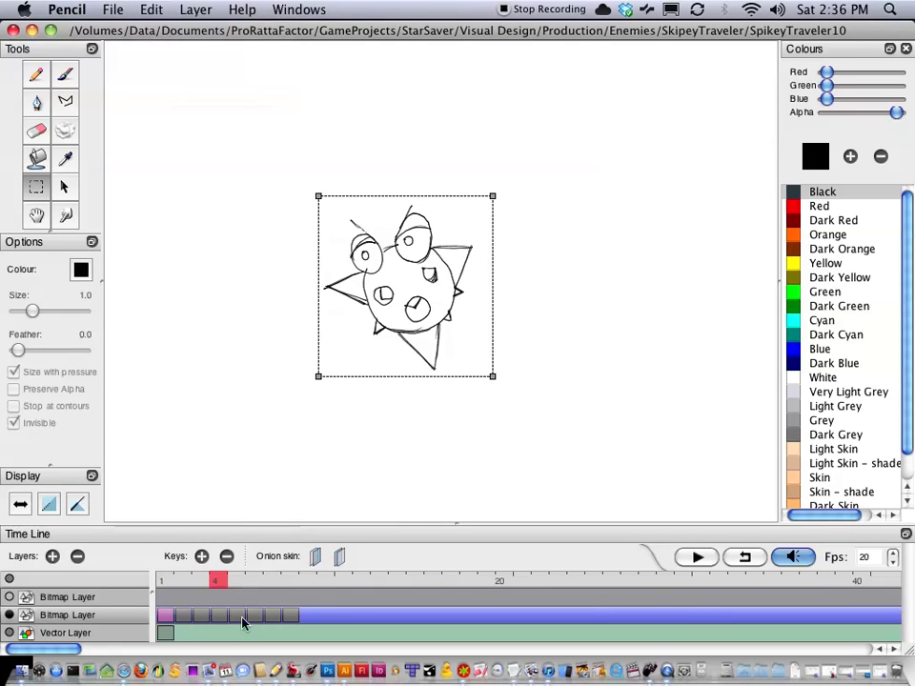
pyautogui.click(343, 672)
pyautogui.press('super+v')
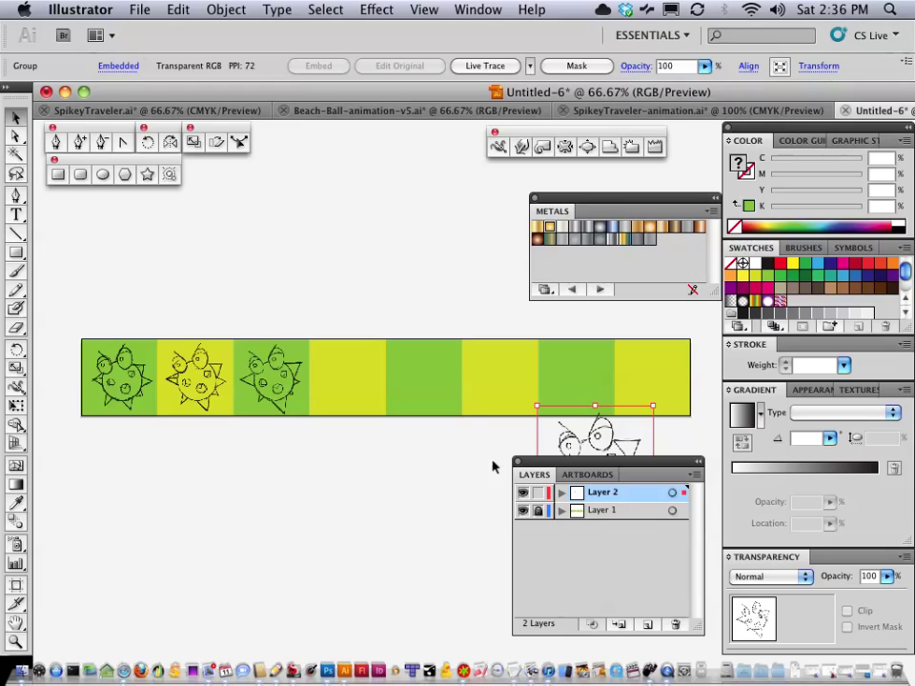
pyautogui.moveTo(540, 444)
pyautogui.mouseDown()
pyautogui.moveTo(350, 434)
pyautogui.moveTo(314, 400)
pyautogui.moveTo(332, 343)
pyautogui.mouseUp()
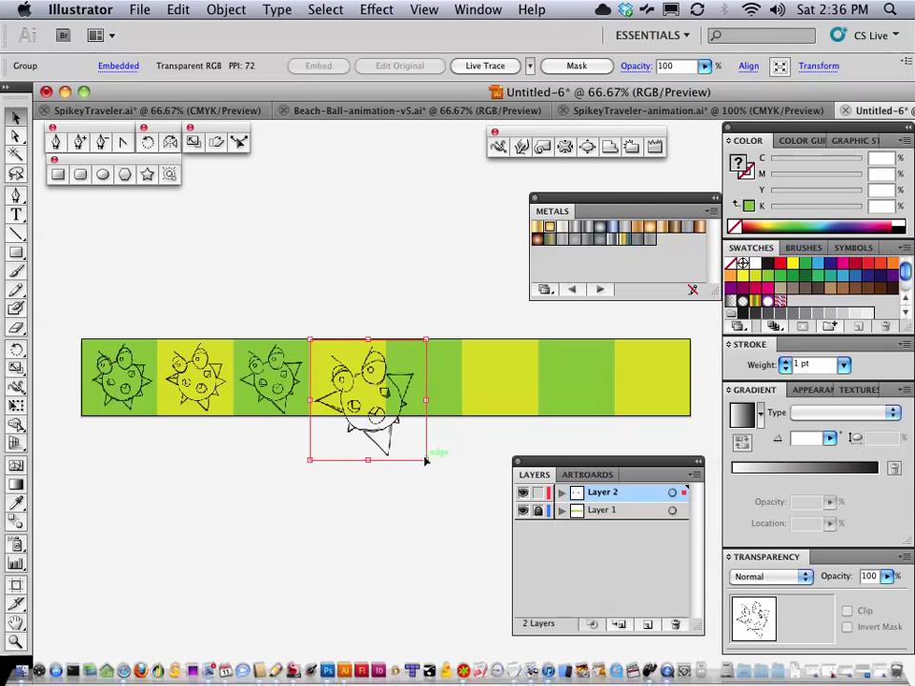
pyautogui.moveTo(426, 460)
pyautogui.mouseDown()
pyautogui.moveTo(432, 454)
pyautogui.moveTo(386, 419)
pyautogui.mouseUp()
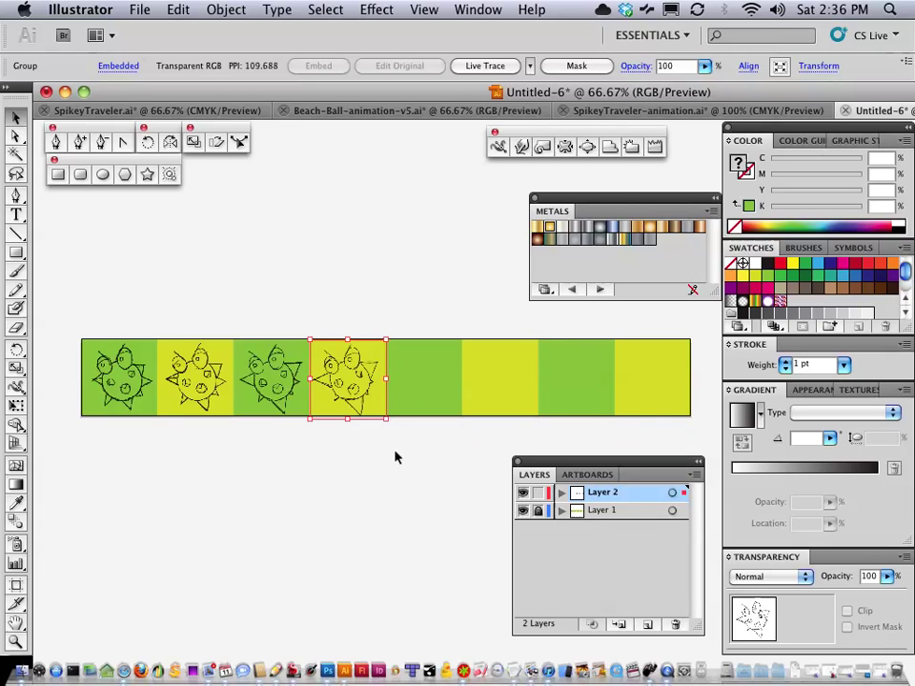
# - Copy the next Pencil frame and place it, scaled to fit, in the fifth box
pyautogui.click(275, 672)
pyautogui.click(237, 581)
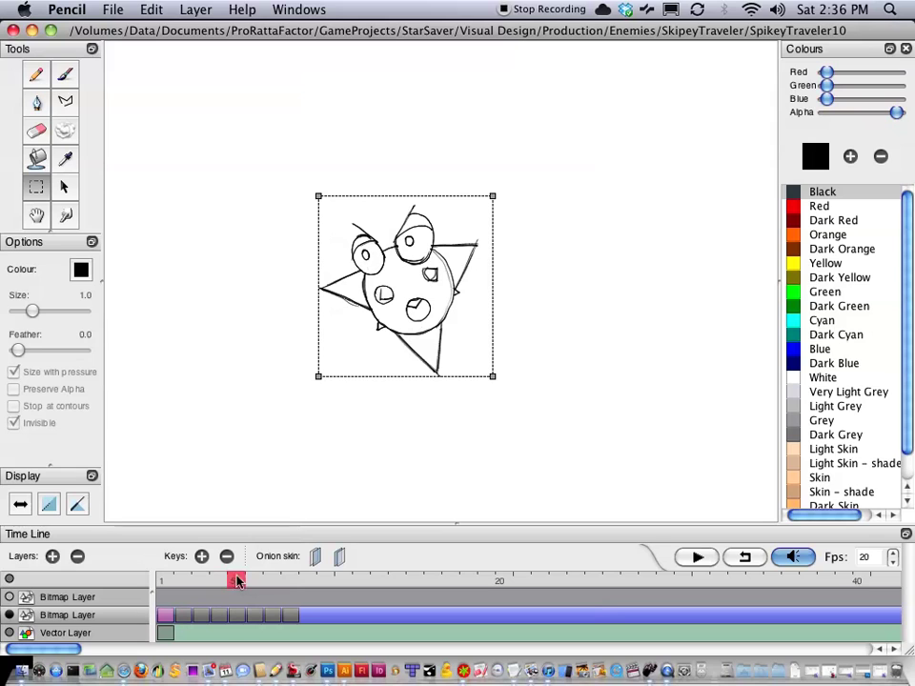
pyautogui.click(151, 9)
pyautogui.click(156, 76)
pyautogui.click(345, 671)
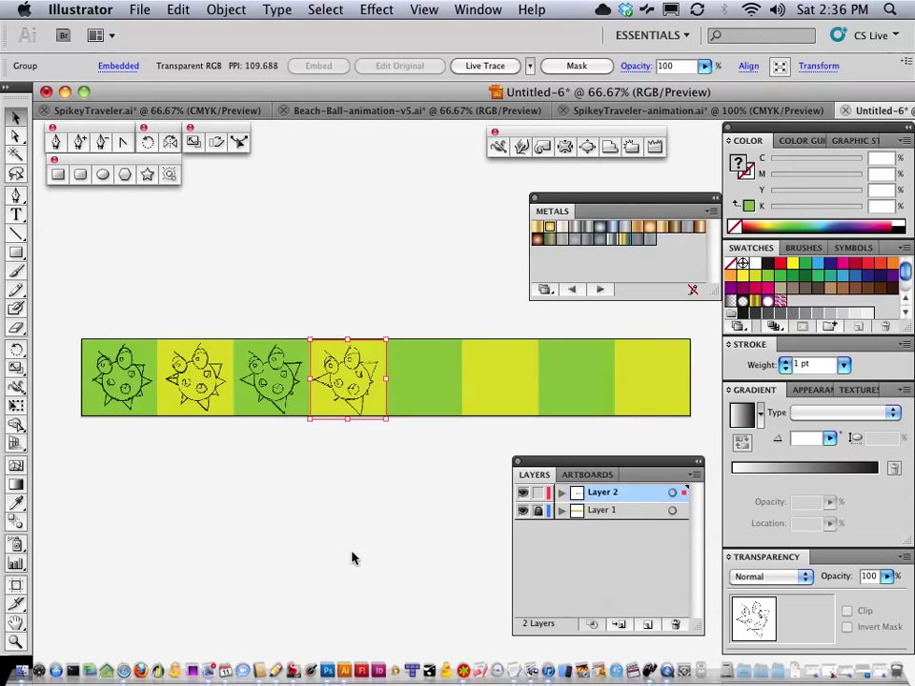
pyautogui.press('super+v')
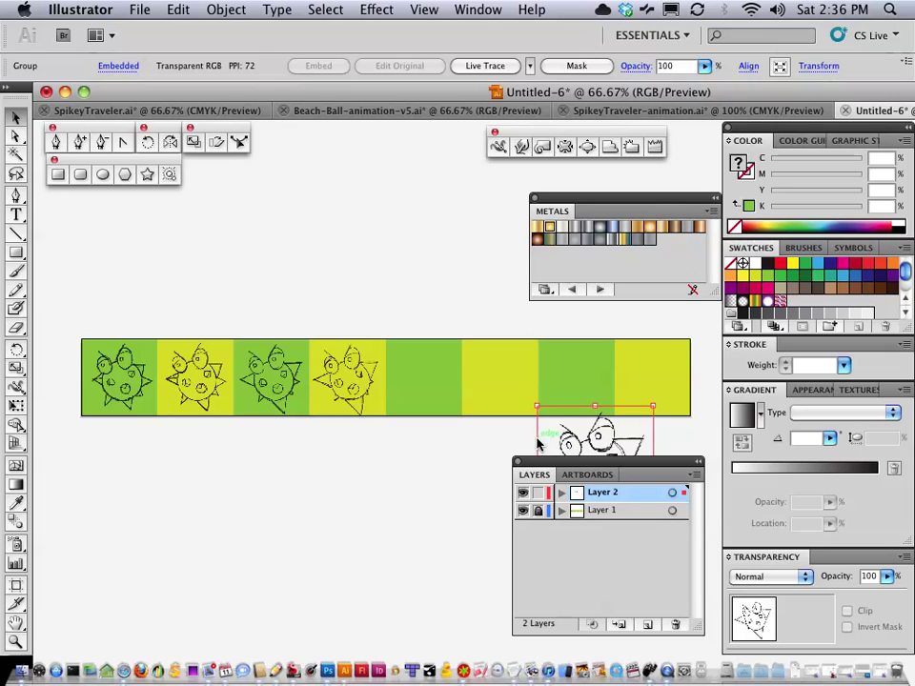
pyautogui.moveTo(537, 444)
pyautogui.mouseDown()
pyautogui.moveTo(376, 394)
pyautogui.moveTo(386, 397)
pyautogui.moveTo(401, 346)
pyautogui.mouseUp()
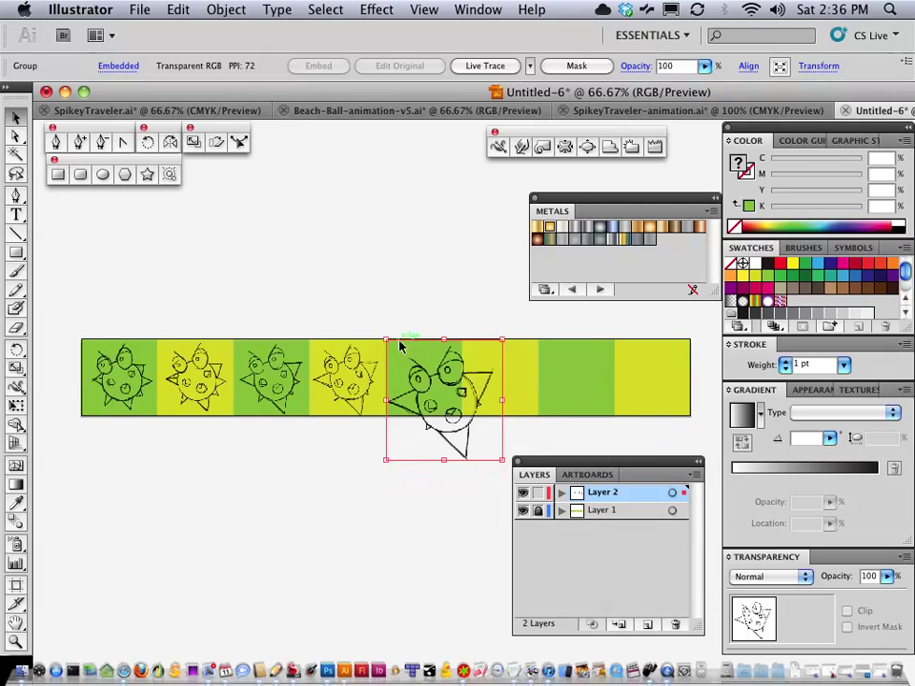
pyautogui.moveTo(500, 460)
pyautogui.mouseDown()
pyautogui.moveTo(456, 419)
pyautogui.moveTo(463, 420)
pyautogui.mouseUp()
# - Copy the following frame and place it, scaled to fit, in the sixth box
pyautogui.click(278, 671)
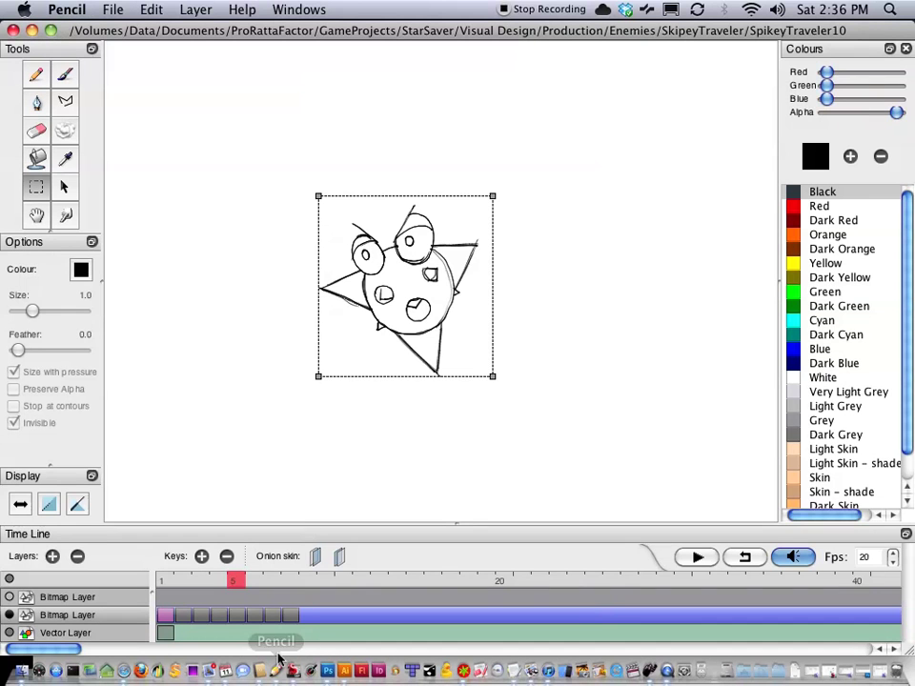
pyautogui.click(150, 9)
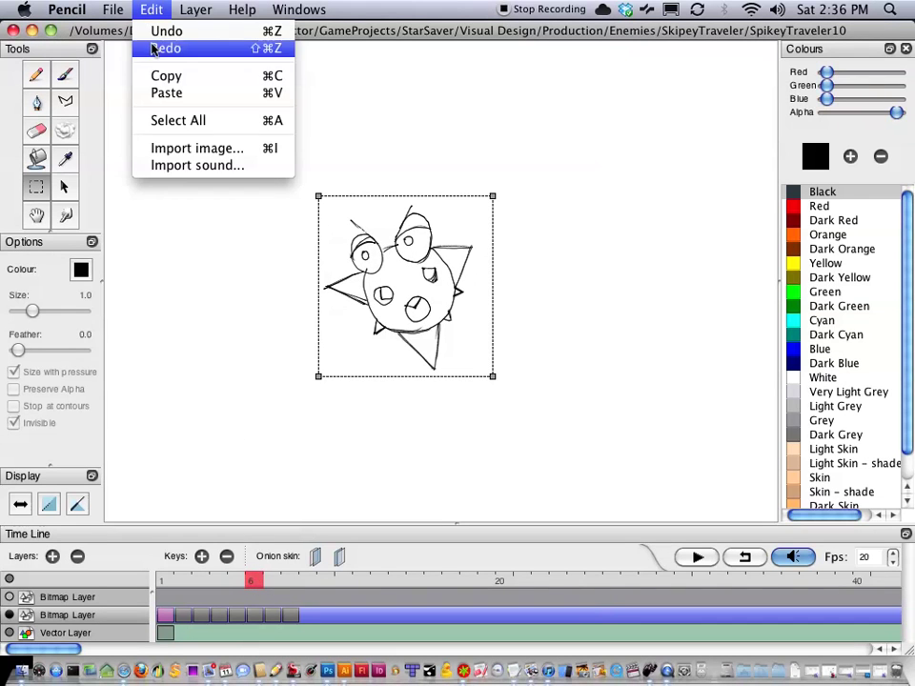
pyautogui.click(163, 77)
pyautogui.click(344, 672)
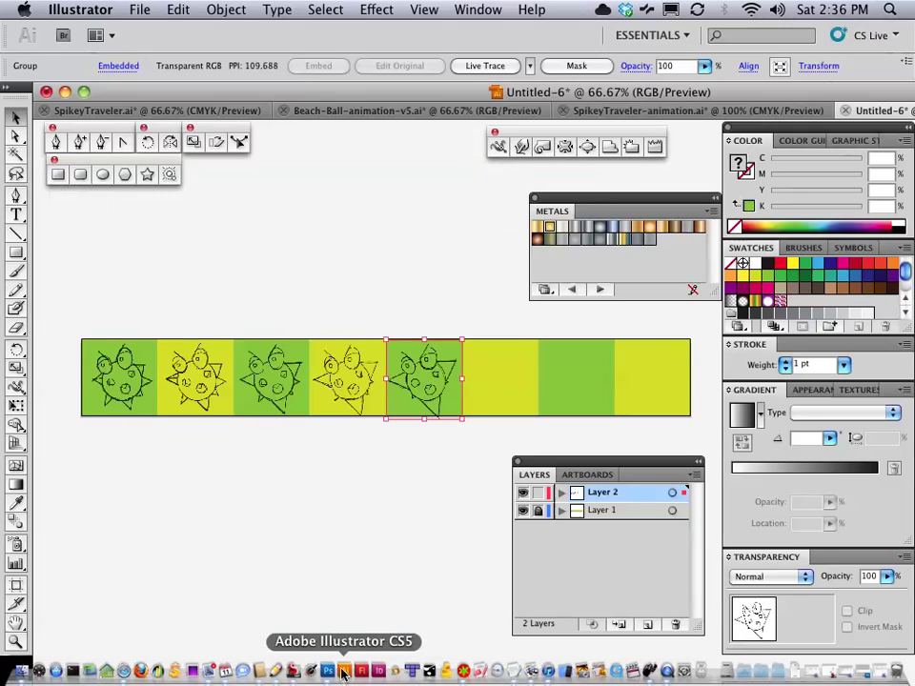
pyautogui.press('super+v')
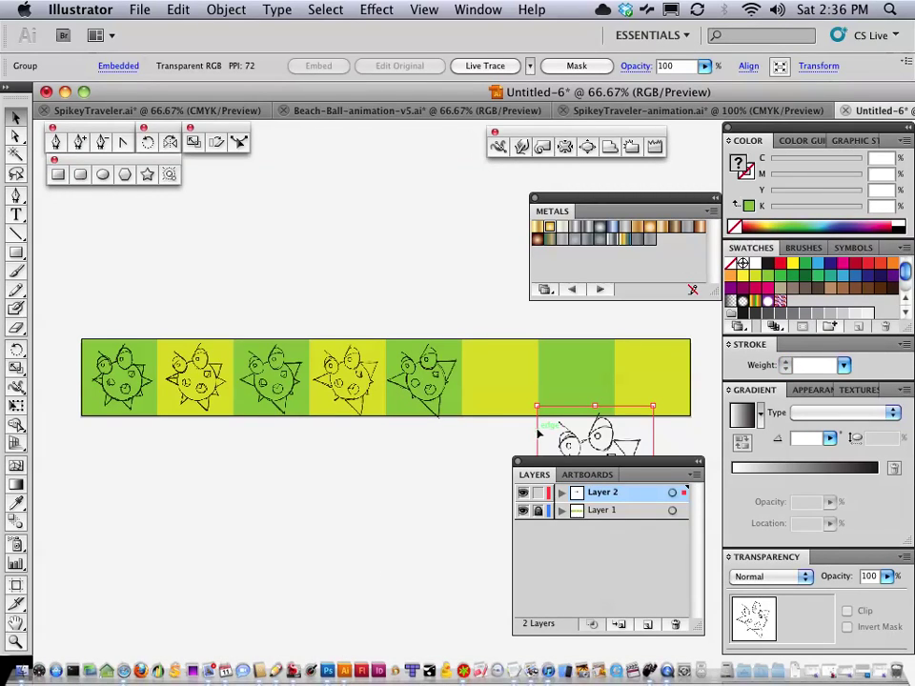
pyautogui.moveTo(540, 434); pyautogui.dragTo(477, 345)
pyautogui.moveTo(575, 460); pyautogui.dragTo(541, 429)
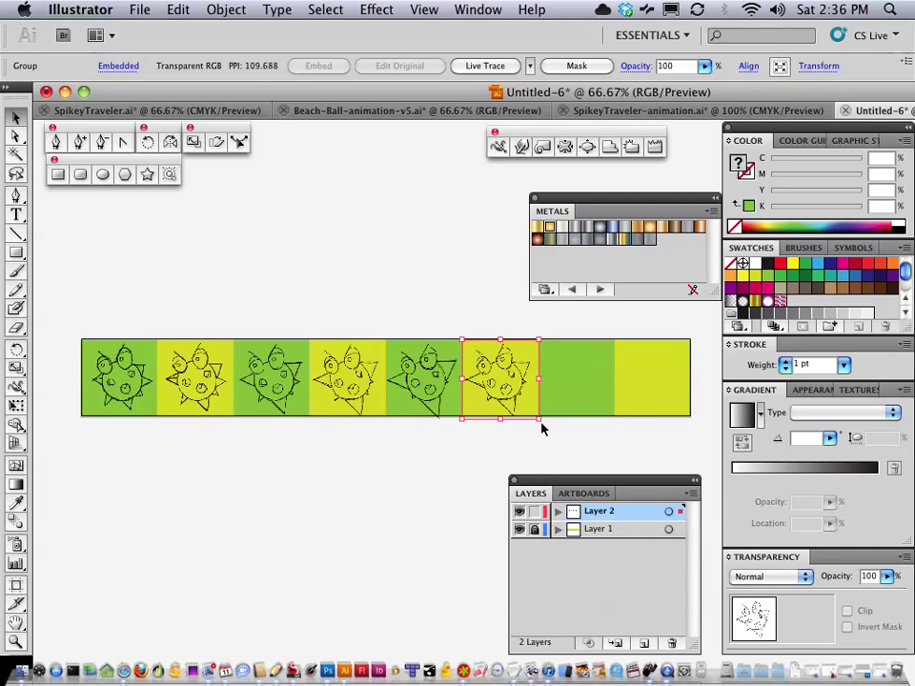
# - Copy Pencil frame 7 and place it, scaled to fit, in the seventh box
pyautogui.click(275, 671)
pyautogui.click(271, 581)
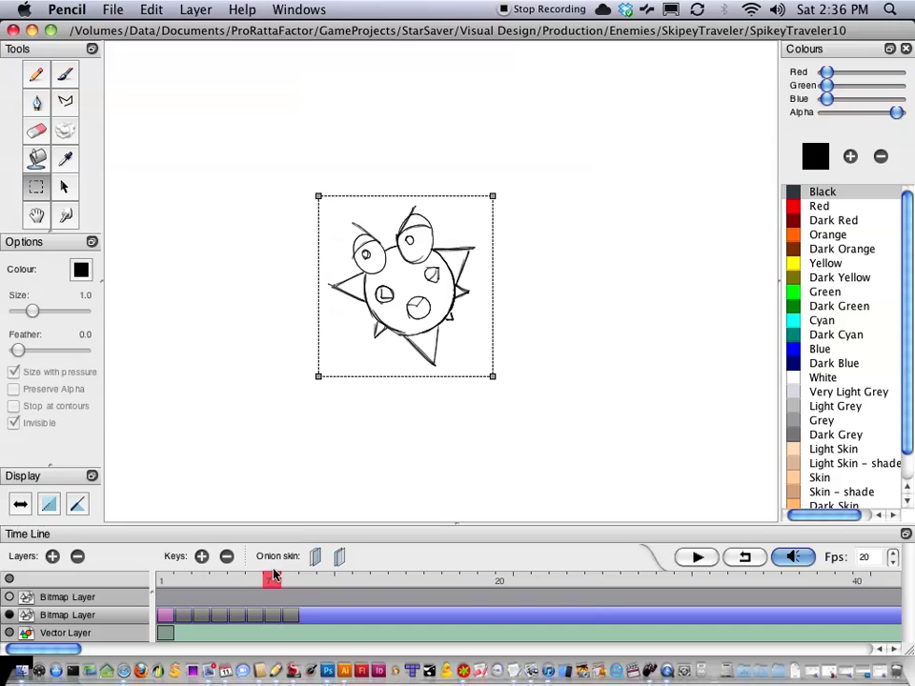
pyautogui.click(151, 10)
pyautogui.click(158, 79)
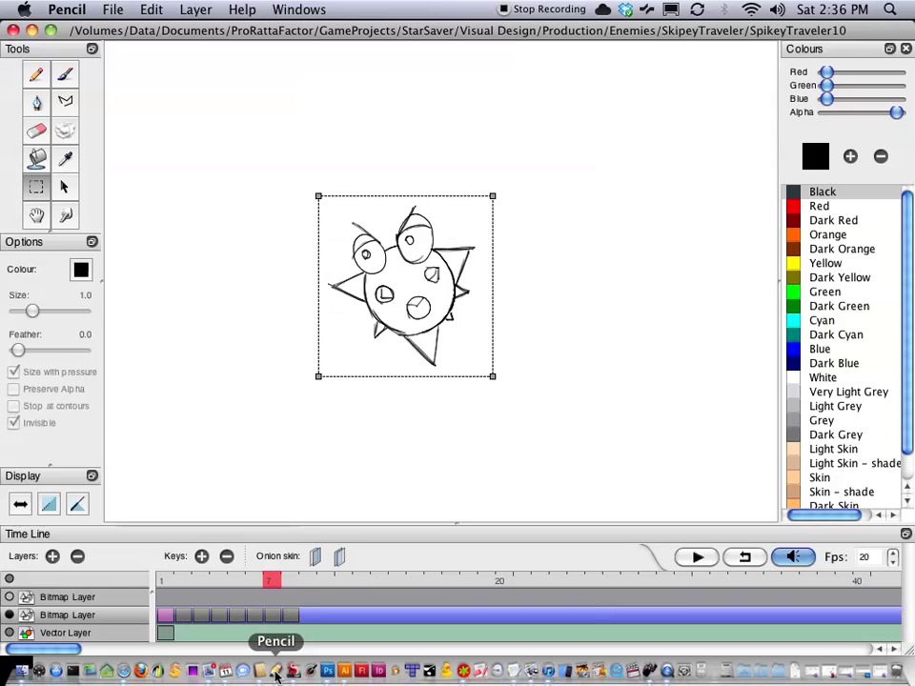
pyautogui.click(327, 673)
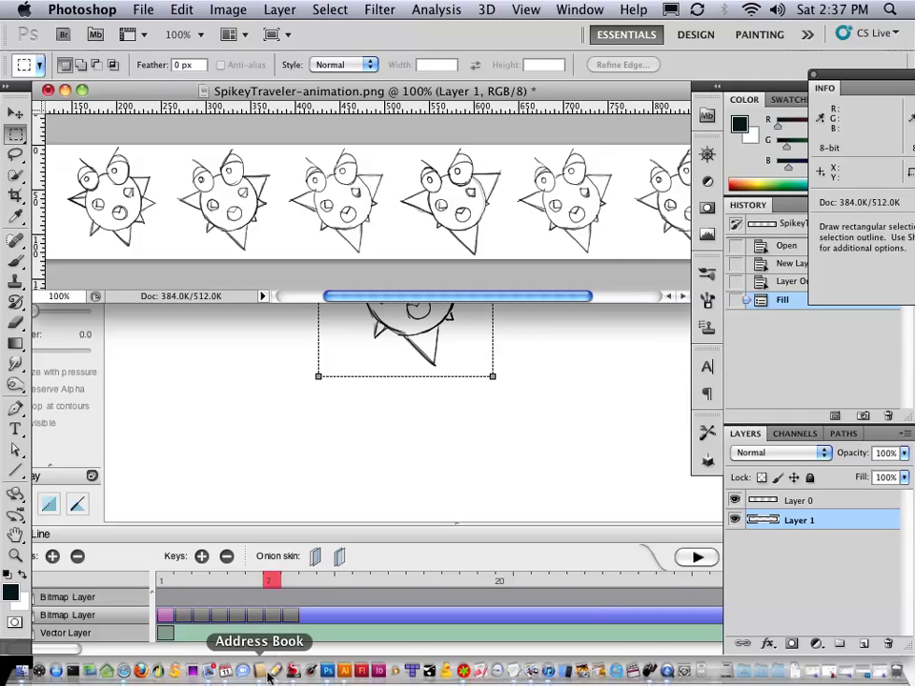
pyautogui.click(339, 670)
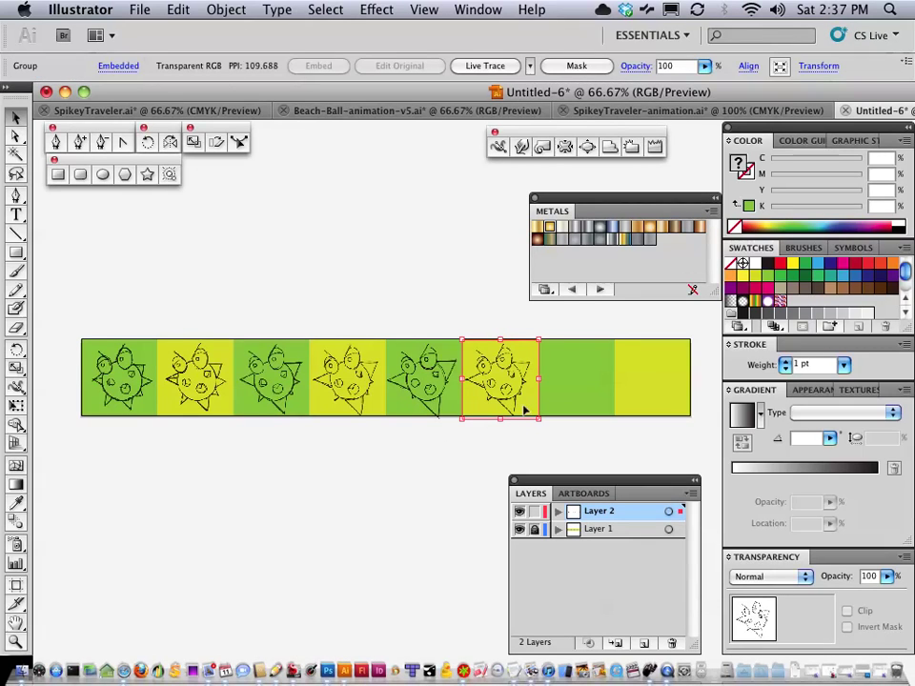
pyautogui.moveTo(524, 404)
pyautogui.mouseDown()
pyautogui.moveTo(541, 433)
pyautogui.moveTo(551, 349)
pyautogui.mouseUp()
pyautogui.moveTo(655, 469); pyautogui.dragTo(615, 418)
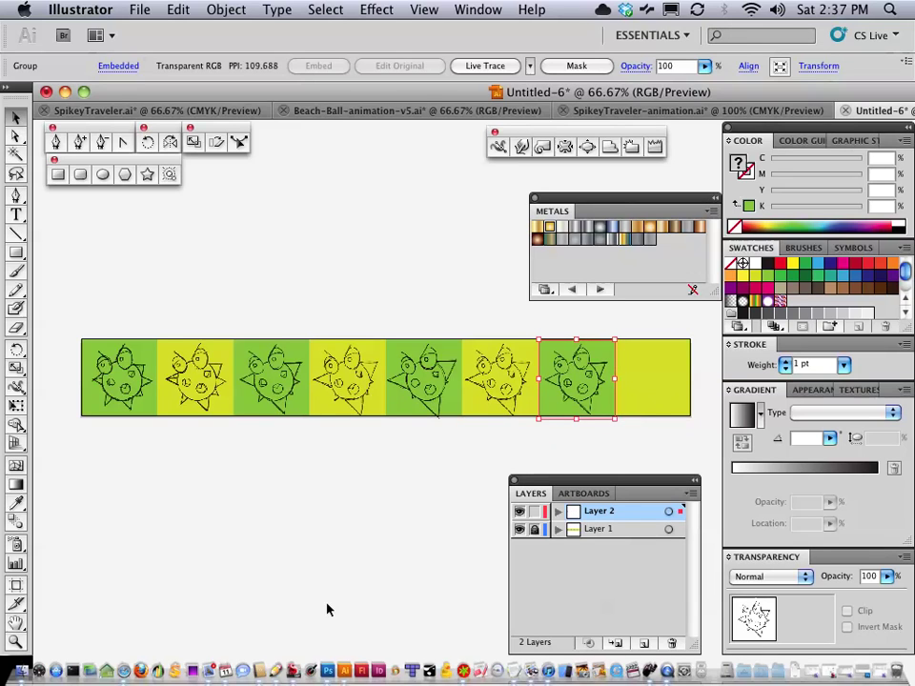
# - Copy the last frame's creature drawing from Pencil
pyautogui.click(315, 636)
pyautogui.click(276, 673)
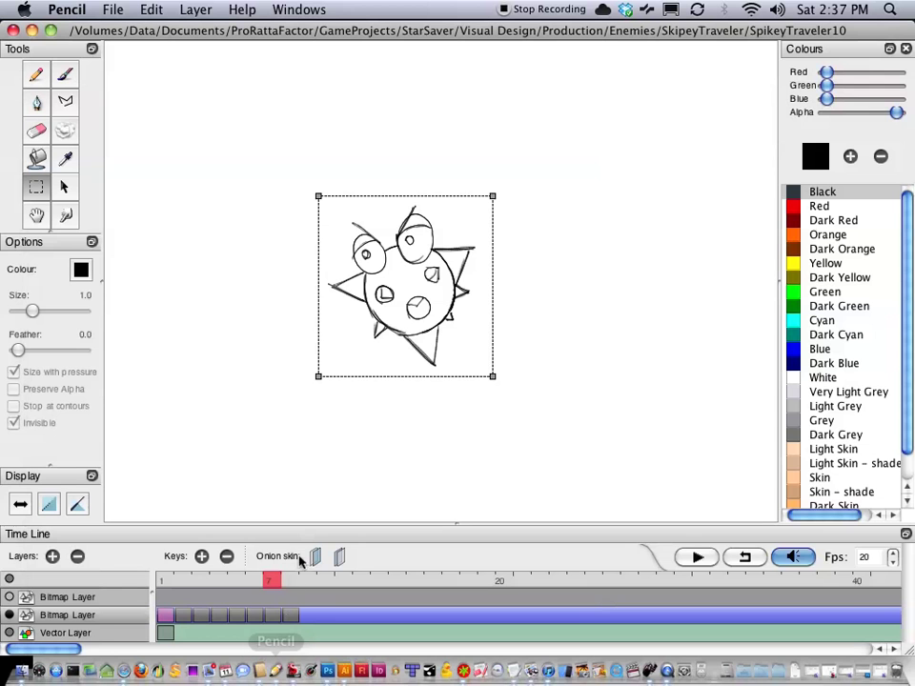
pyautogui.click(151, 9)
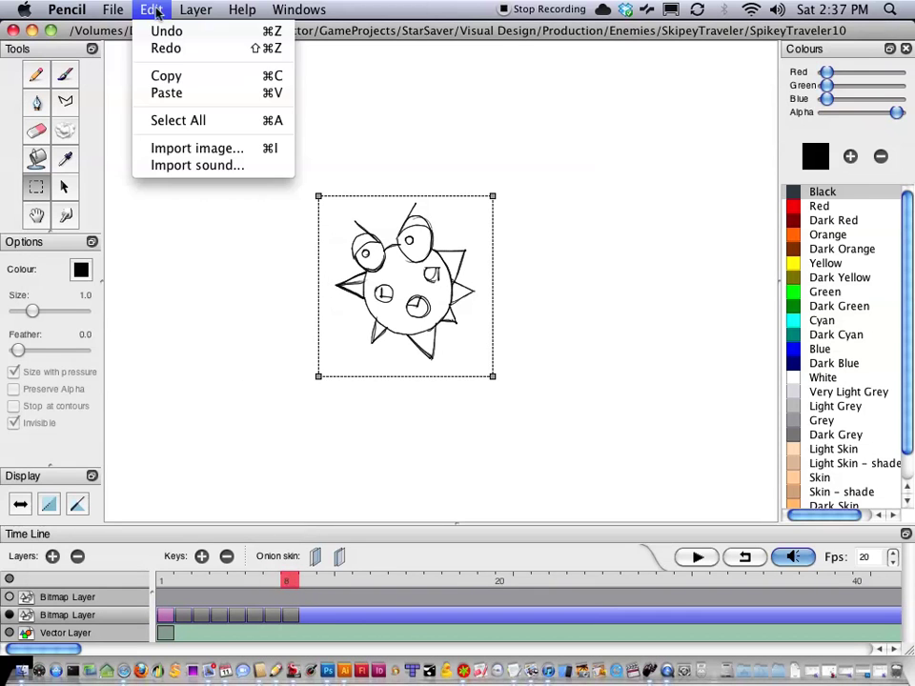
pyautogui.click(163, 75)
pyautogui.click(344, 671)
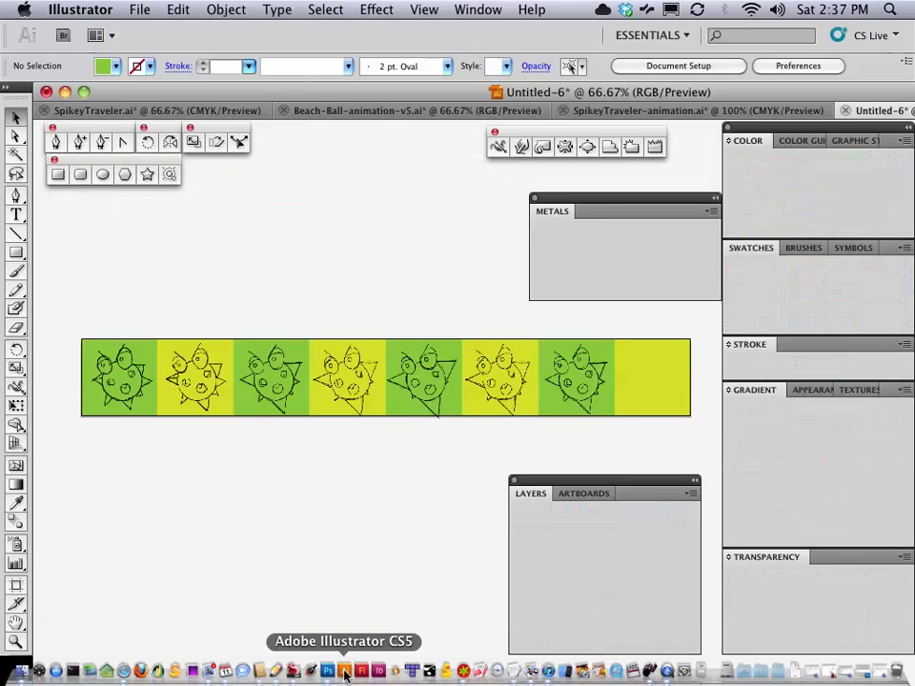
# - Paste the sketch into the eighth box, scaled to 128 px wide
pyautogui.press('super+v')
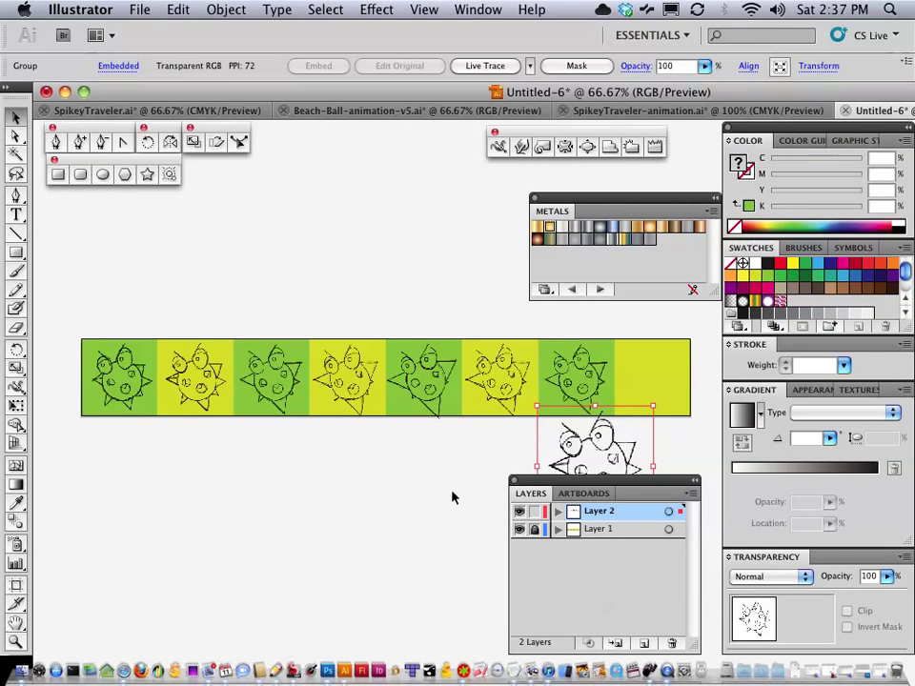
pyautogui.moveTo(456, 449); pyautogui.dragTo(293, 385)
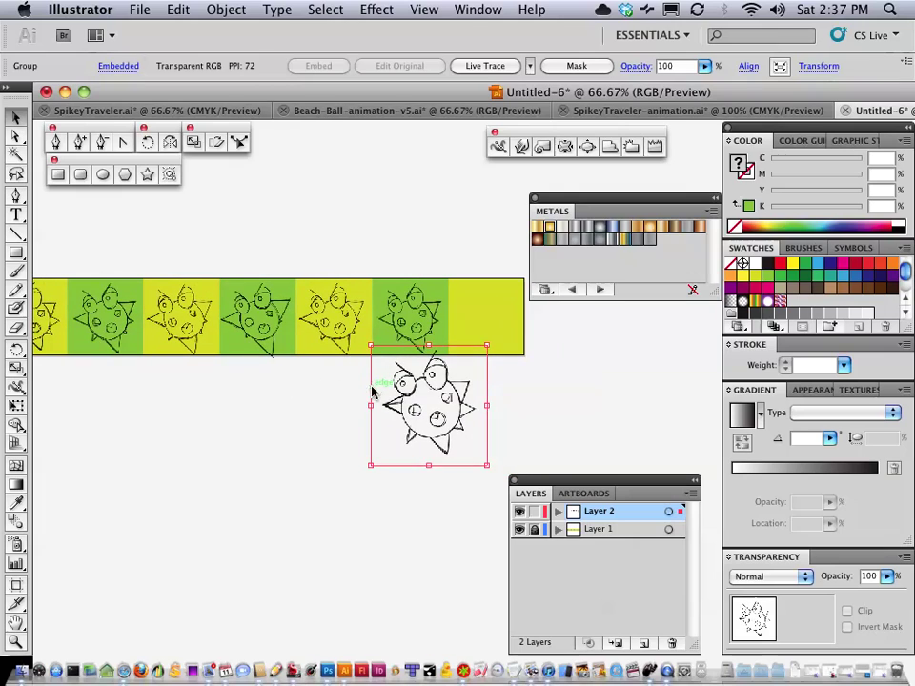
pyautogui.moveTo(363, 386)
pyautogui.mouseDown()
pyautogui.moveTo(470, 351)
pyautogui.moveTo(437, 316)
pyautogui.mouseUp()
pyautogui.moveTo(565, 398); pyautogui.dragTo(524, 355)
pyautogui.click(476, 411)
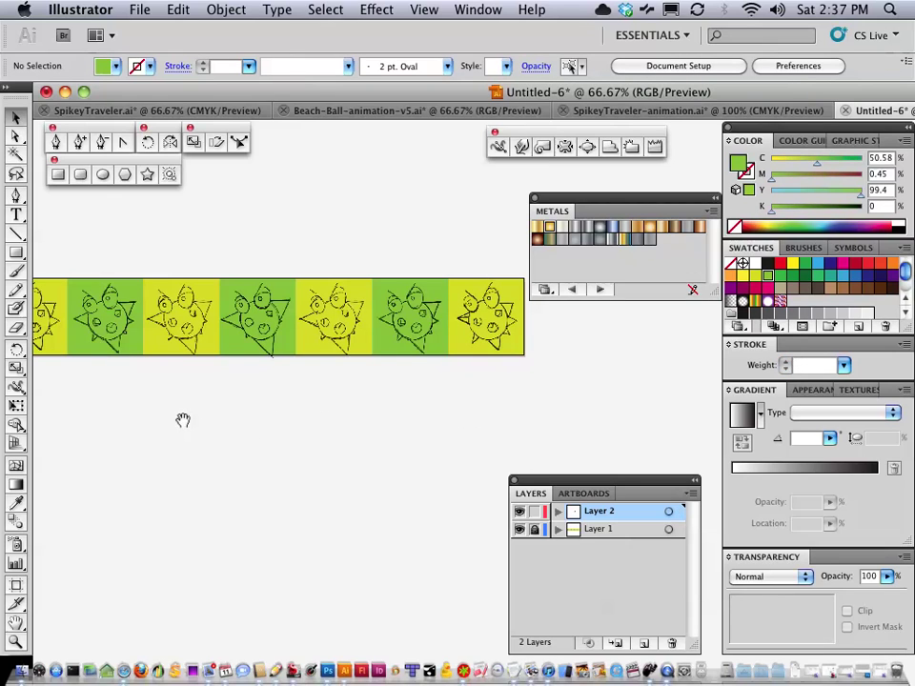
pyautogui.moveTo(183, 420); pyautogui.dragTo(330, 469)
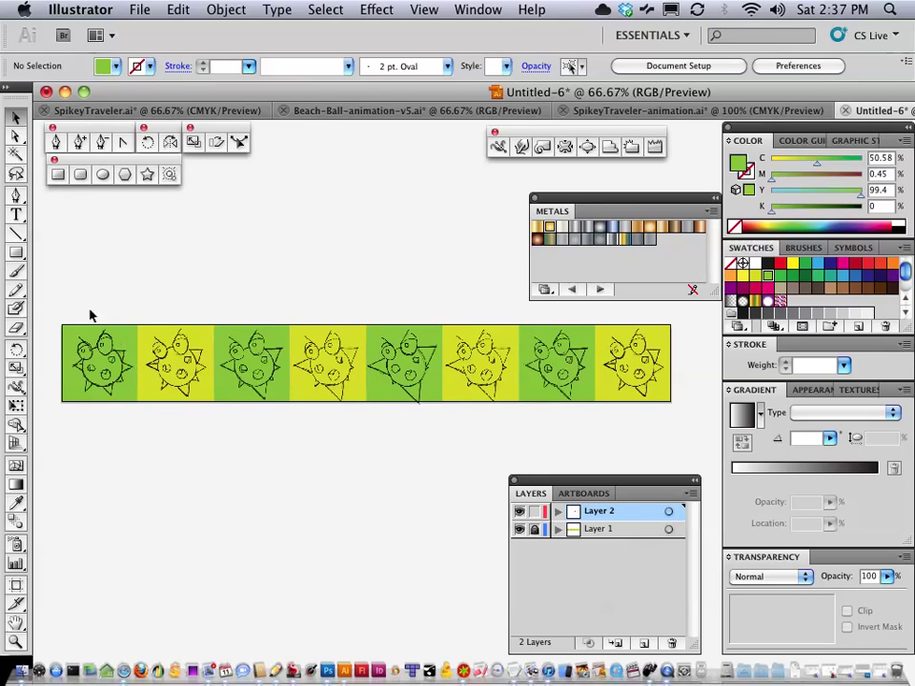
pyautogui.moveTo(77, 306); pyautogui.dragTo(681, 425)
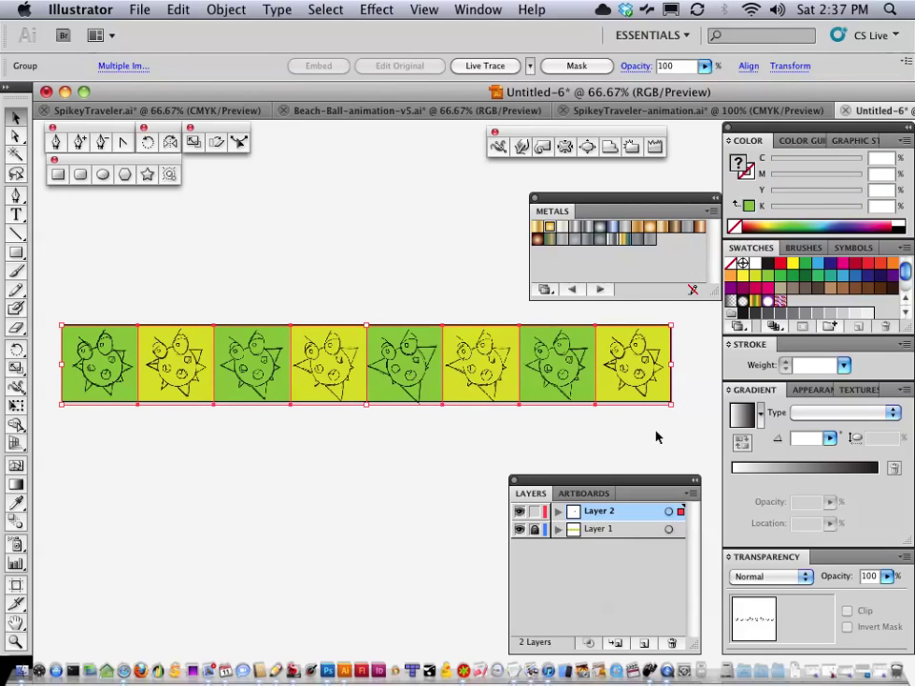
pyautogui.press('Up')
pyautogui.press('Up')
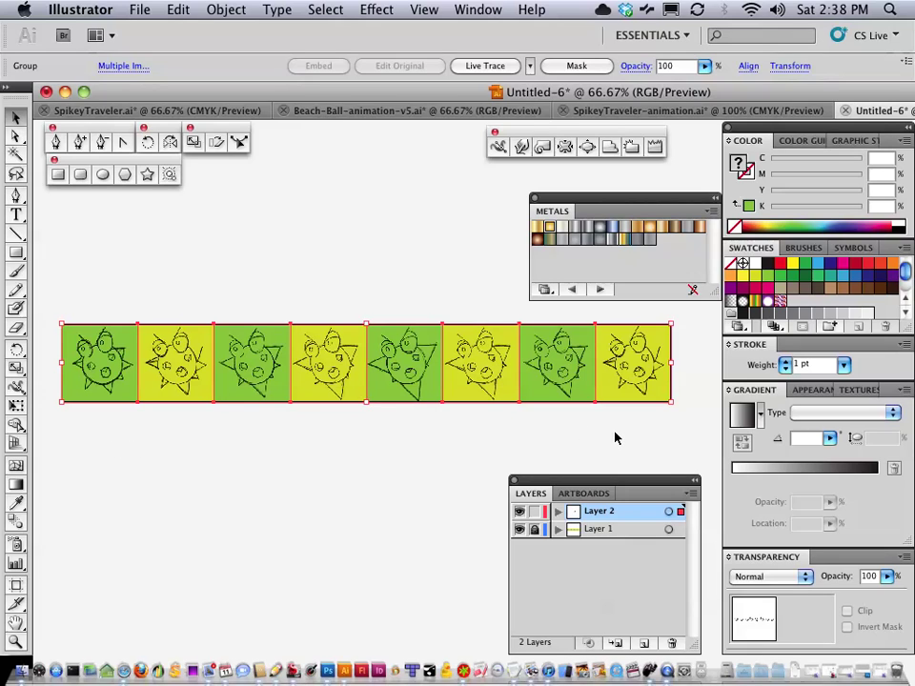
# - Save the strip as st-animation.ai in the SkipeyTraveler folder
pyautogui.click(209, 467)
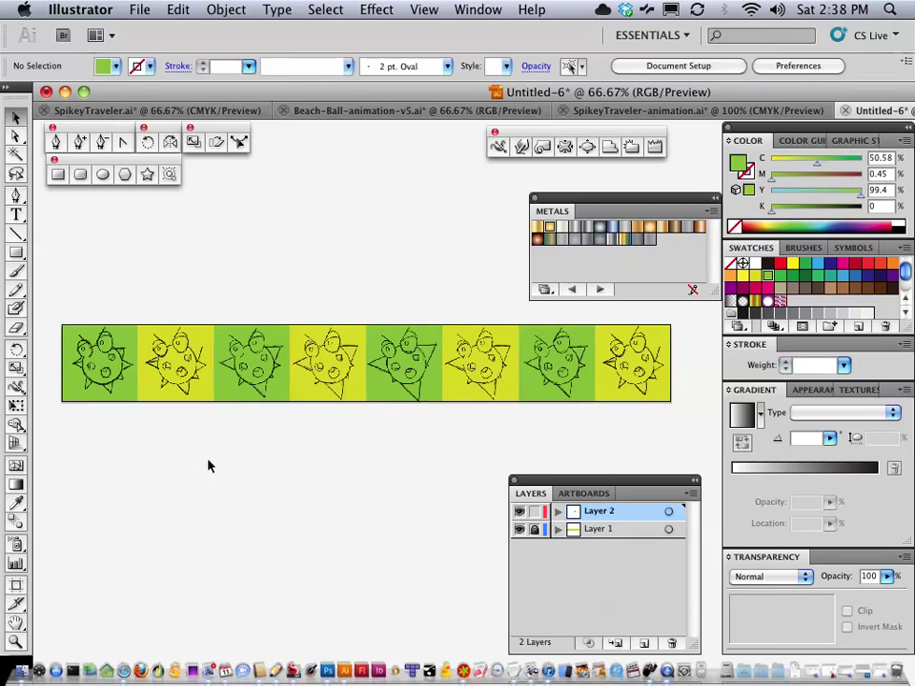
pyautogui.click(139, 9)
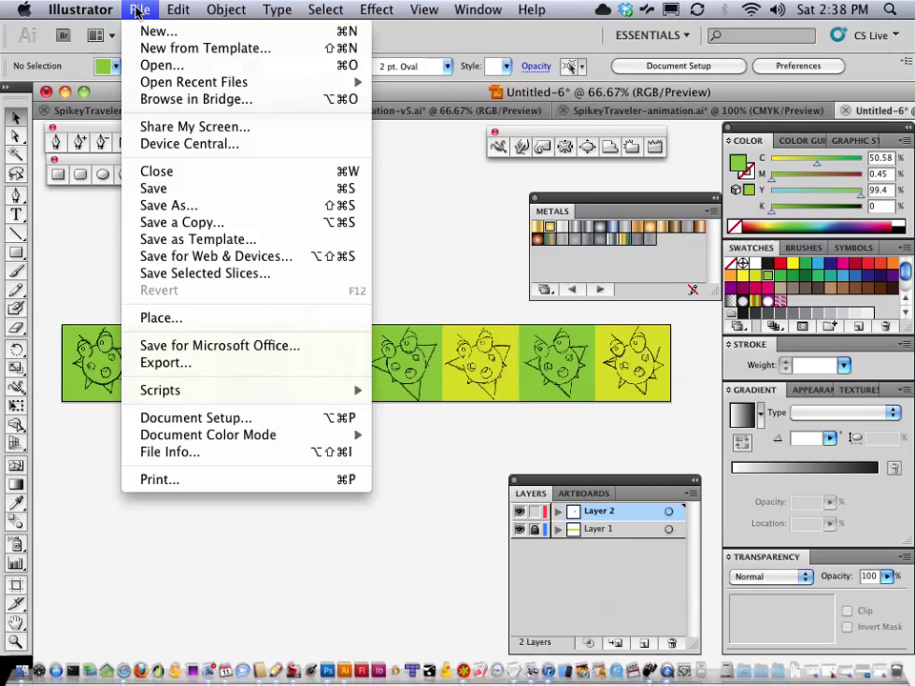
pyautogui.click(156, 205)
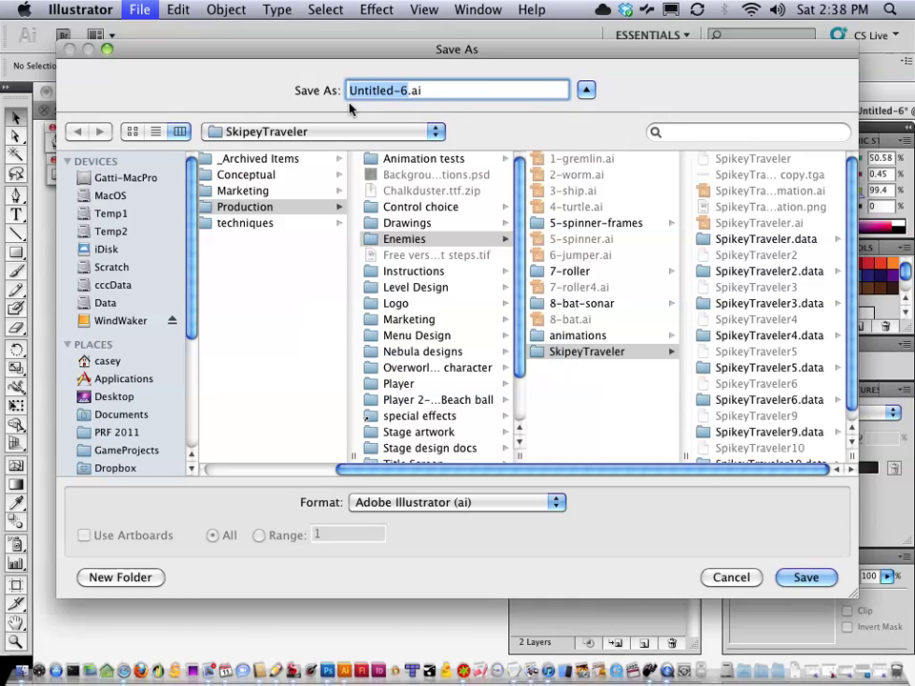
pyautogui.write('st-anit')
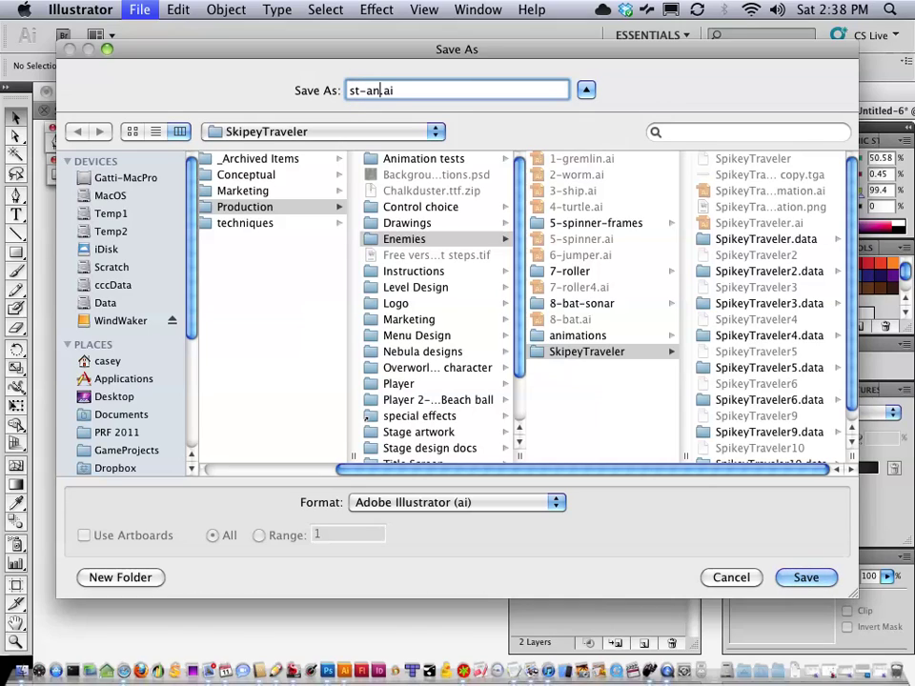
pyautogui.write('io')
pyautogui.write('ma')
pyautogui.press('Return')
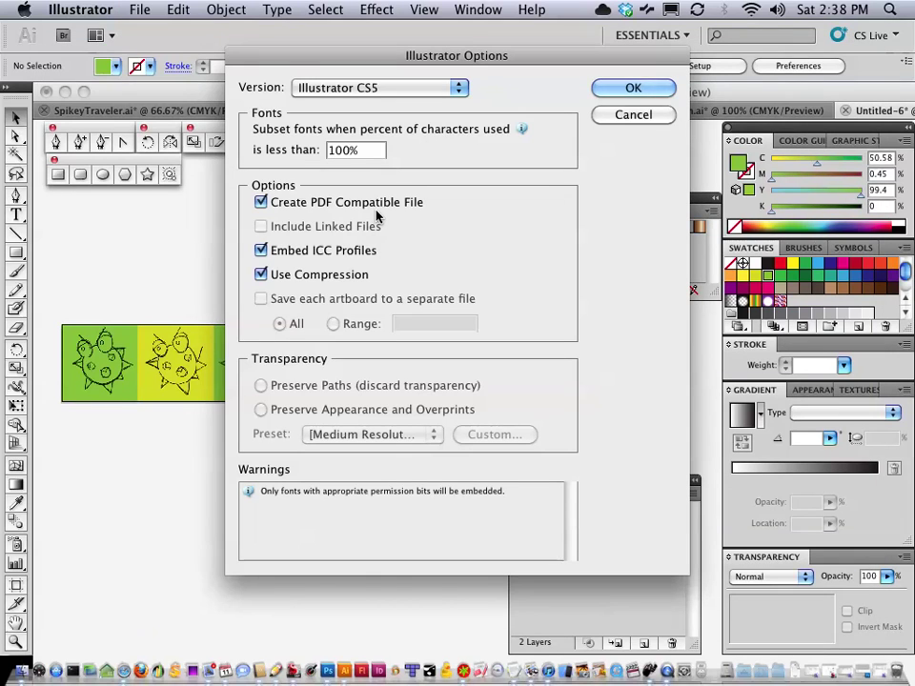